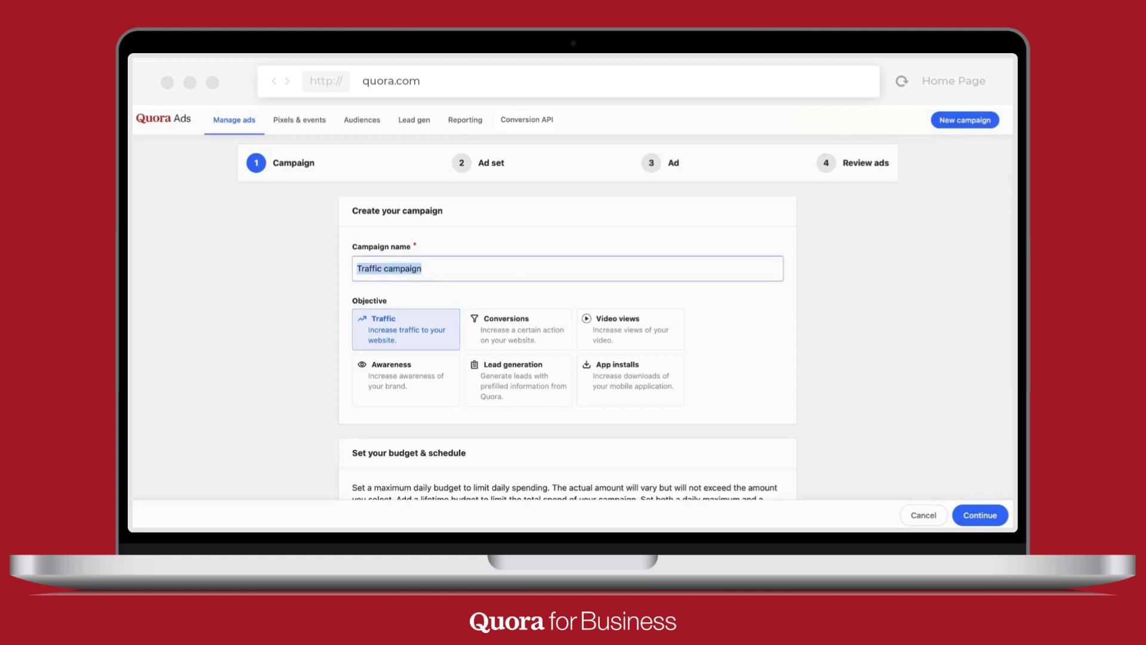
Name the campaign "B2B - Topic - USA"
{"action": "key", "text": "BackSpace"}
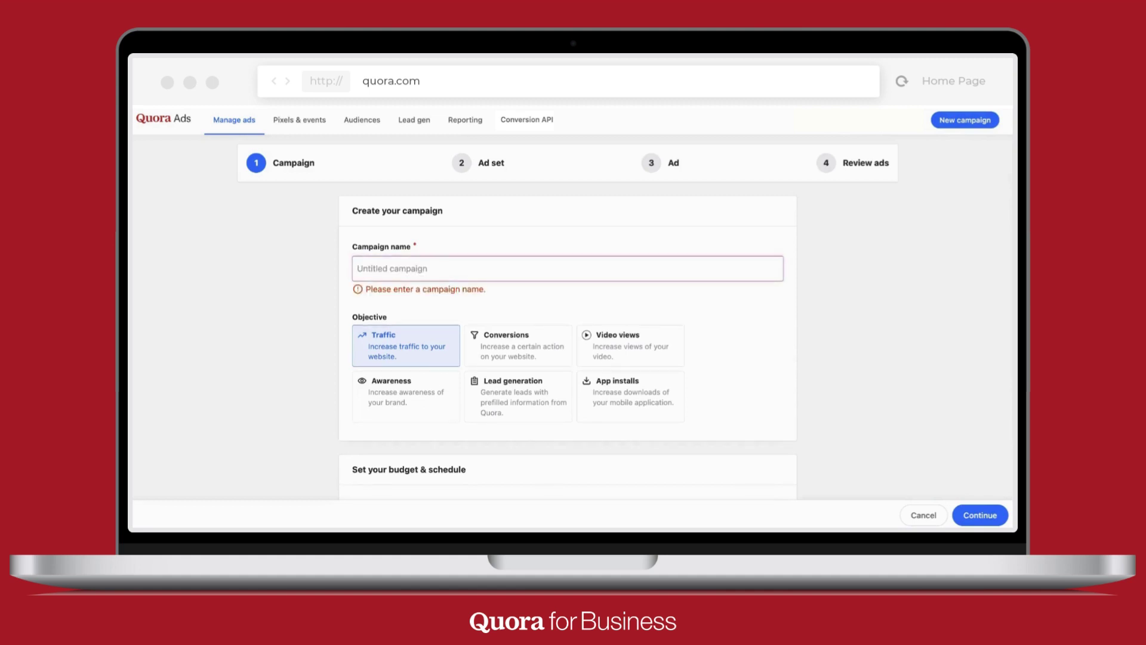
{"action": "type", "text": "B2B - T"}
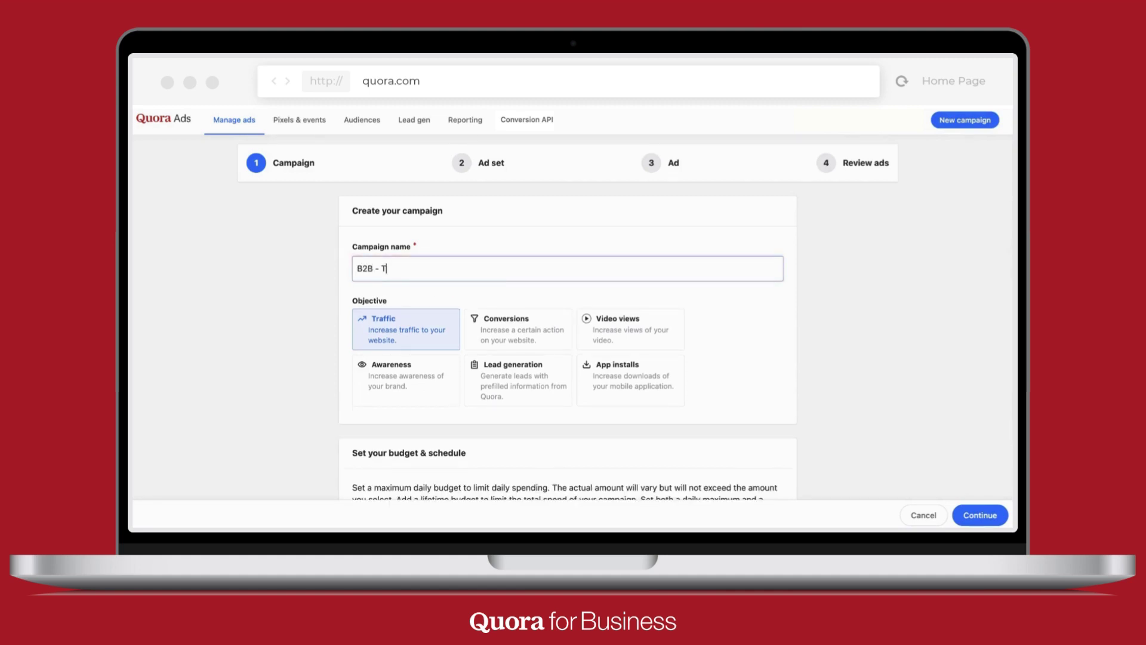
{"action": "type", "text": "opic - USA"}
{"action": "left_click", "coordinate": [516, 328]}
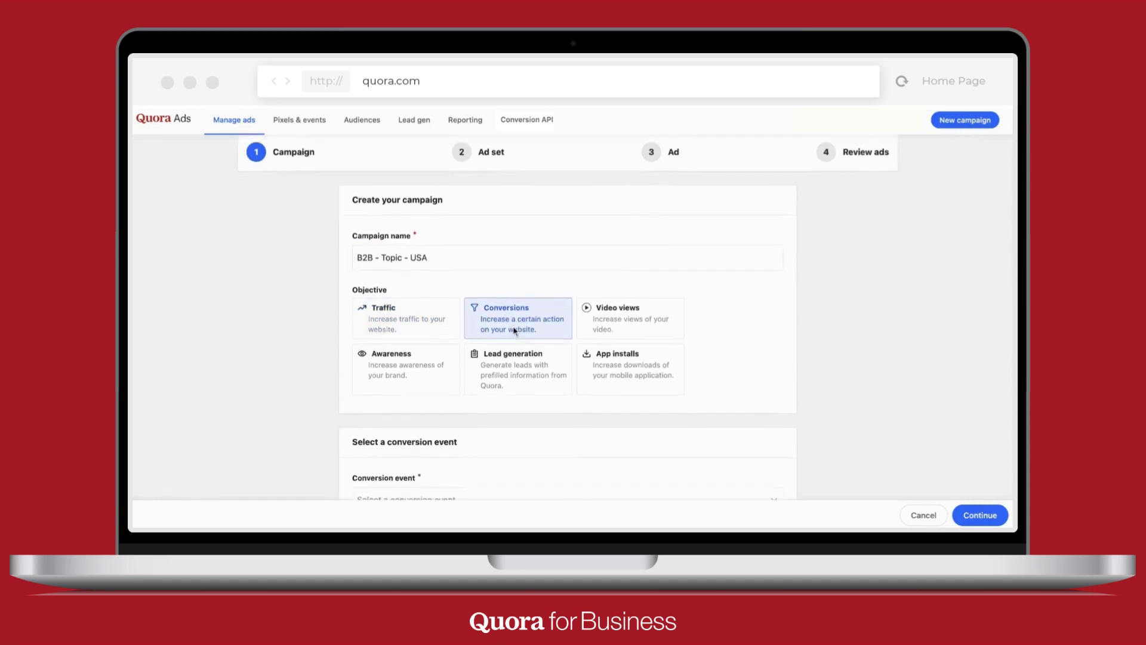
{"action": "scroll", "coordinate": [513, 331], "scroll_direction": "down", "scroll_amount": 2}
{"action": "left_click", "coordinate": [486, 404]}
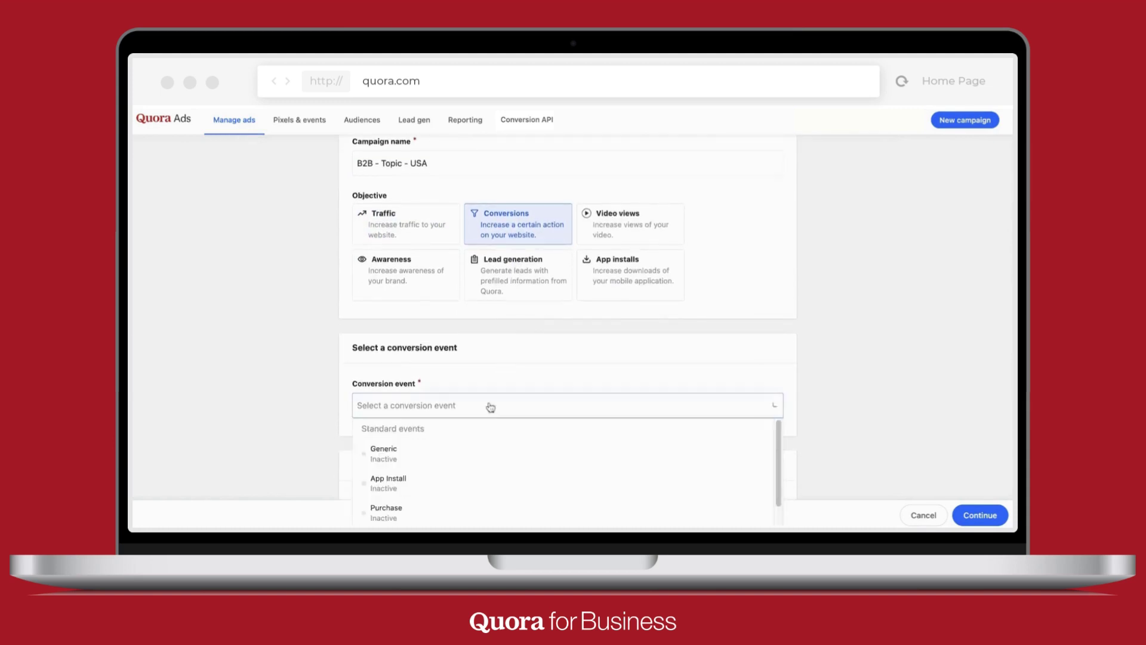
{"action": "left_click", "coordinate": [456, 459]}
{"action": "scroll", "coordinate": [327, 187], "scroll_direction": "up", "scroll_amount": 2}
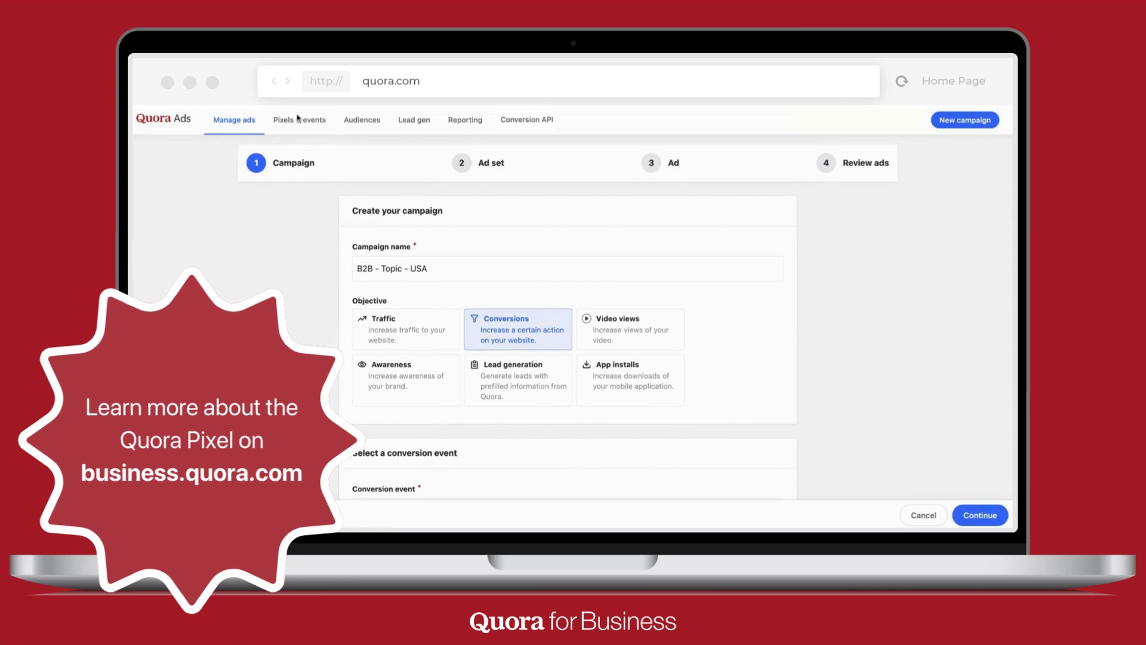
{"action": "left_click", "coordinate": [416, 342]}
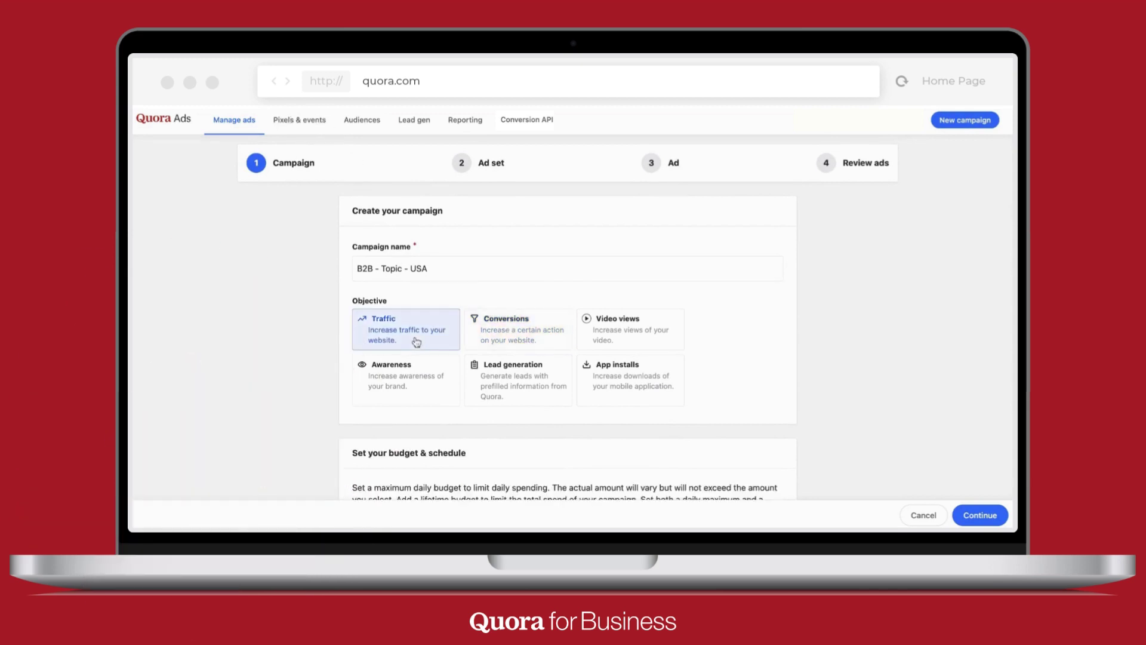
Set the campaign's daily maximum budget to US$100 and continue to the ad set stage
{"action": "scroll", "coordinate": [326, 335], "scroll_direction": "down", "scroll_amount": 3}
{"action": "double_click", "coordinate": [406, 381]}
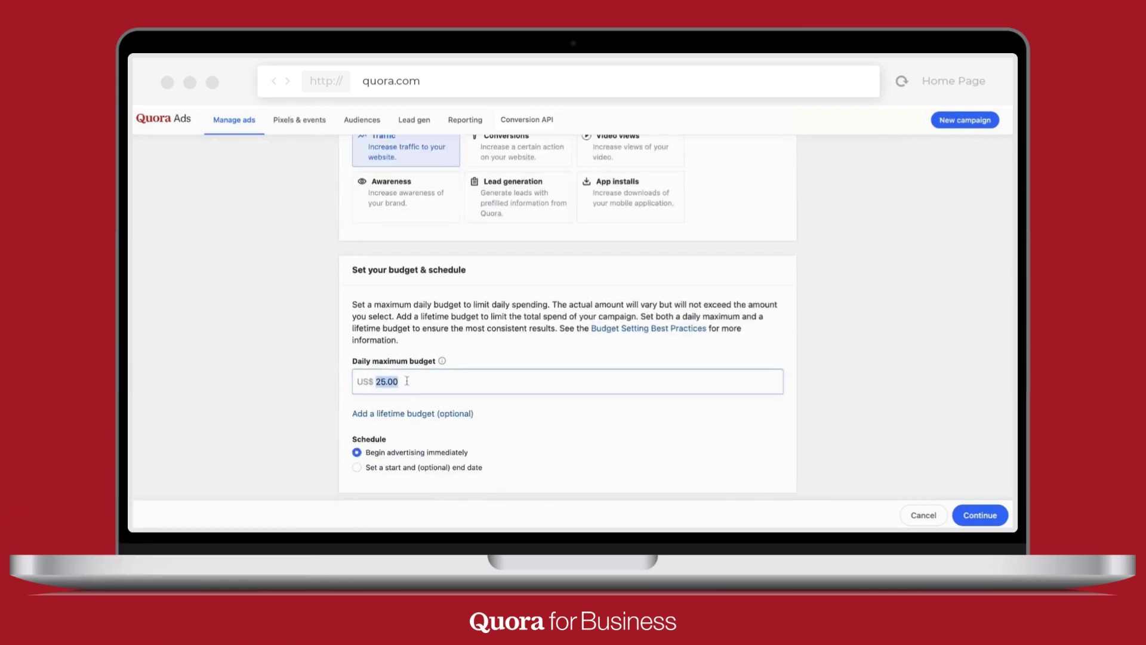
{"action": "type", "text": "100"}
{"action": "left_click", "coordinate": [305, 407]}
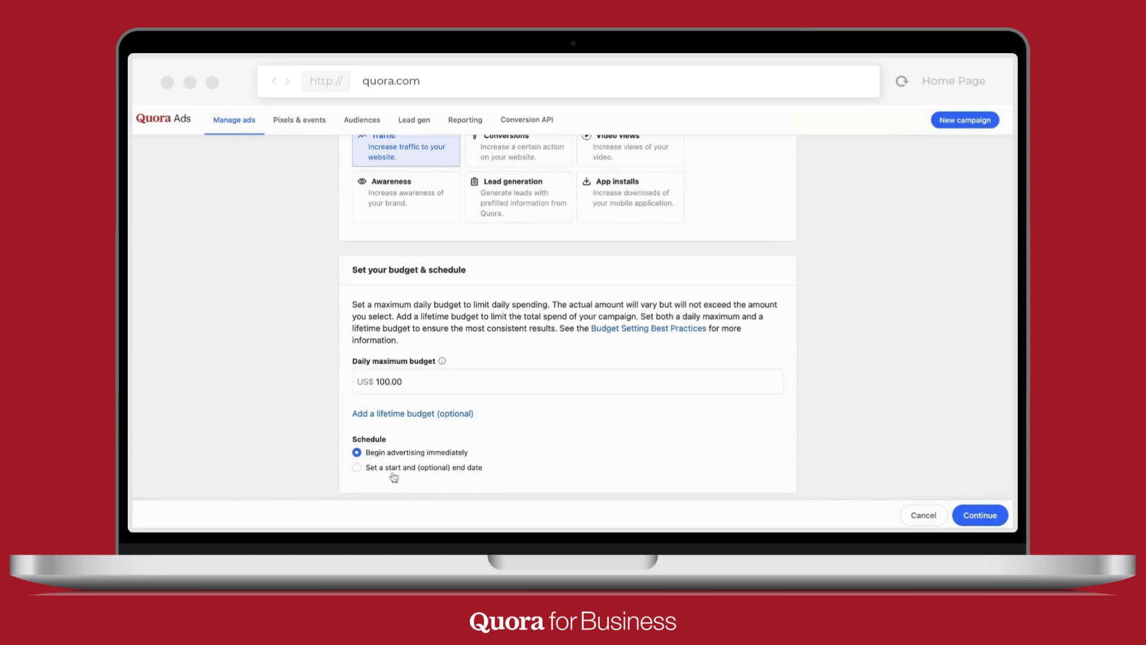
{"action": "left_click", "coordinate": [979, 516]}
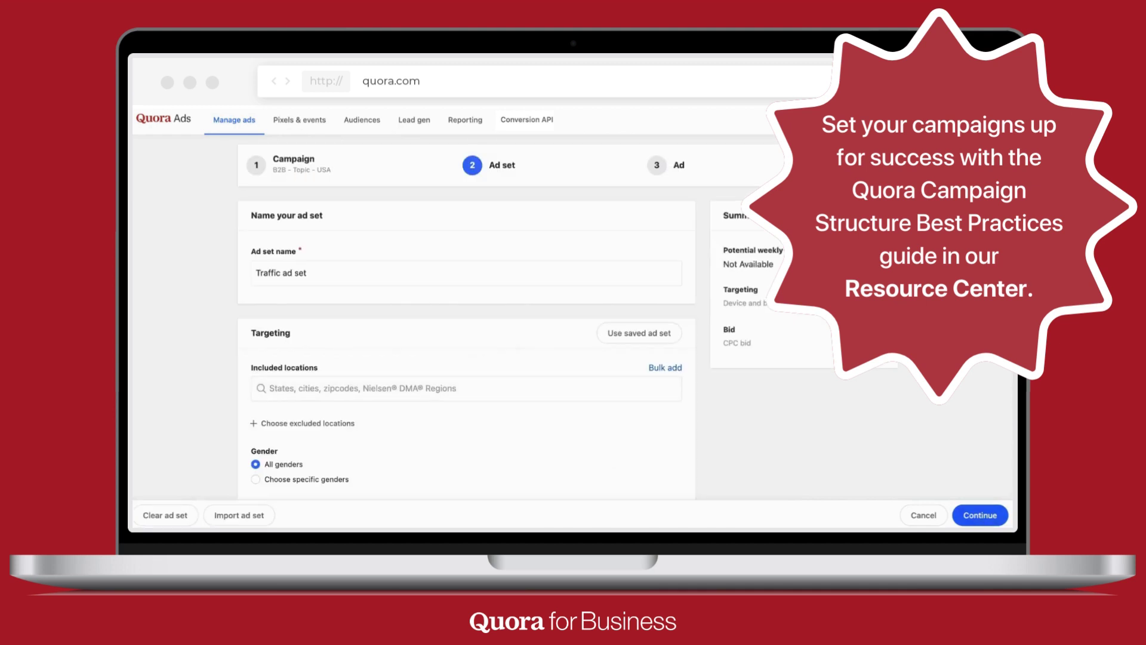
Rename the ad set as "Small Businesses - Desktop"
{"action": "left_click", "coordinate": [307, 273]}
{"action": "key", "text": "super+a"}
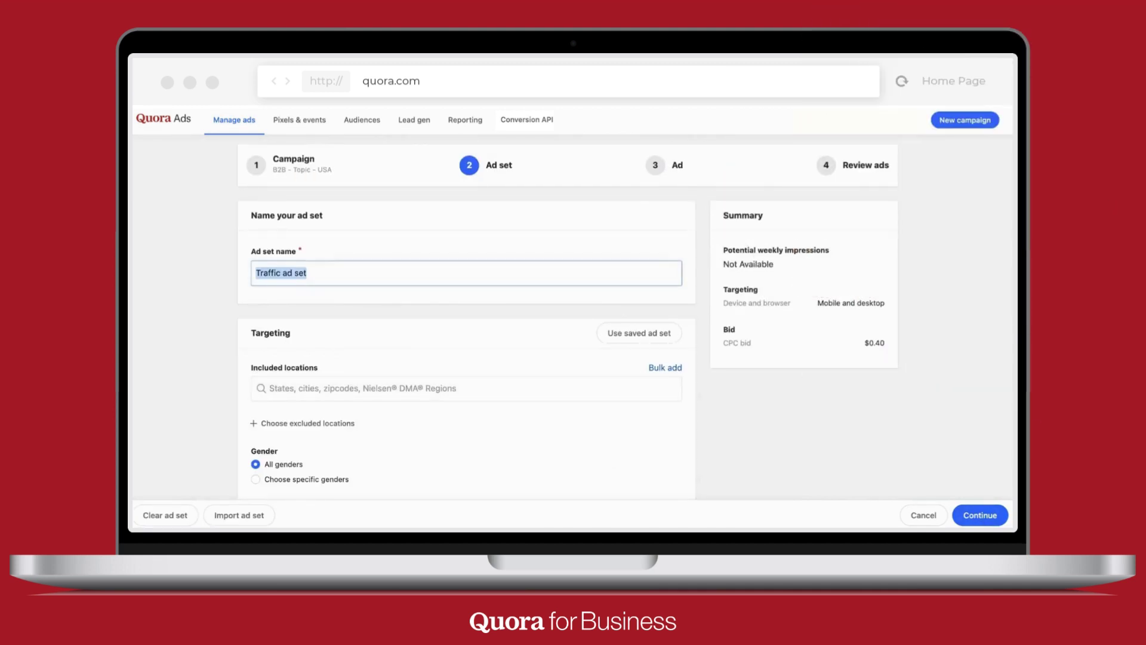
{"action": "type", "text": "Small Businesses - Desktop"}
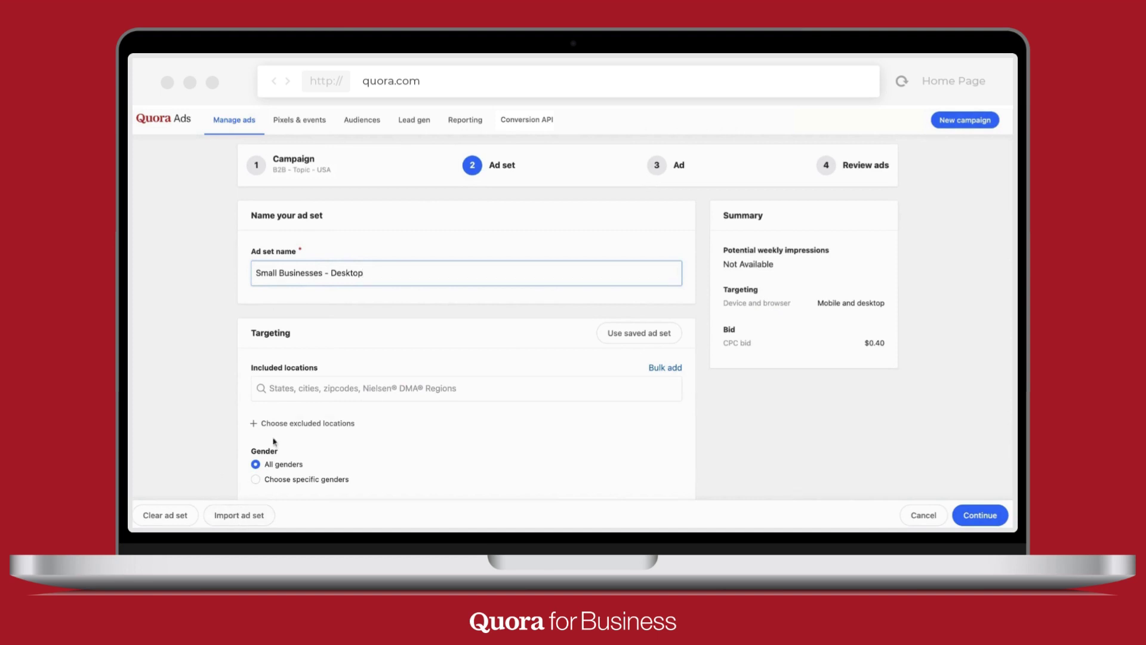
Add the country United States to the ad set's included locations
{"action": "left_click", "coordinate": [289, 388]}
{"action": "type", "text": "unit"}
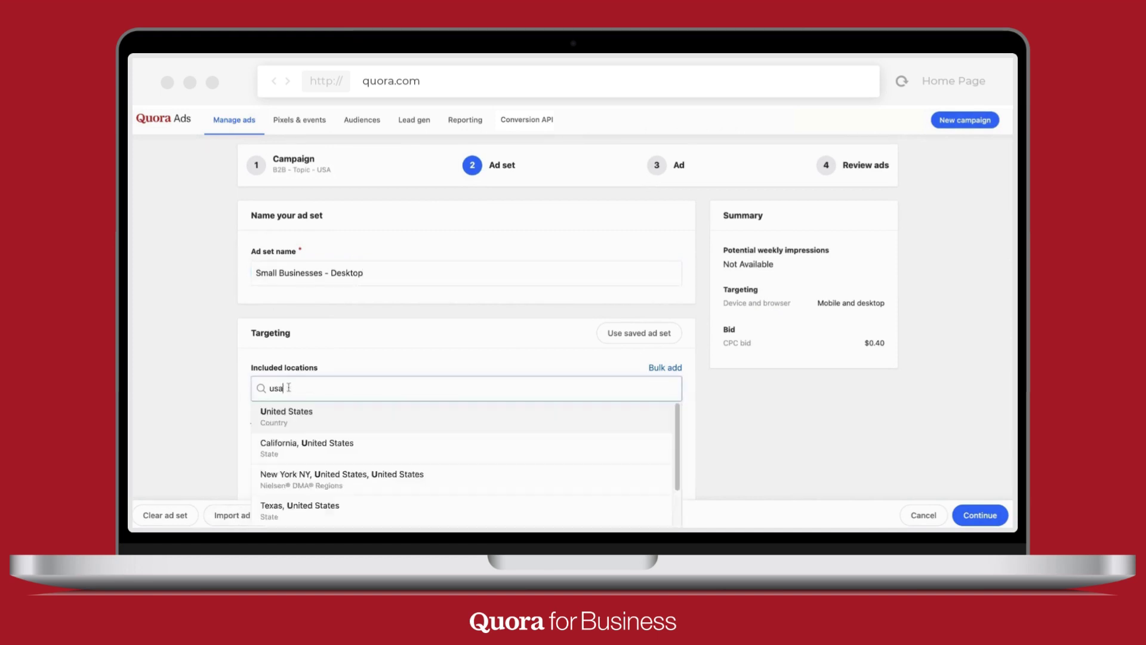
{"action": "left_click", "coordinate": [284, 411]}
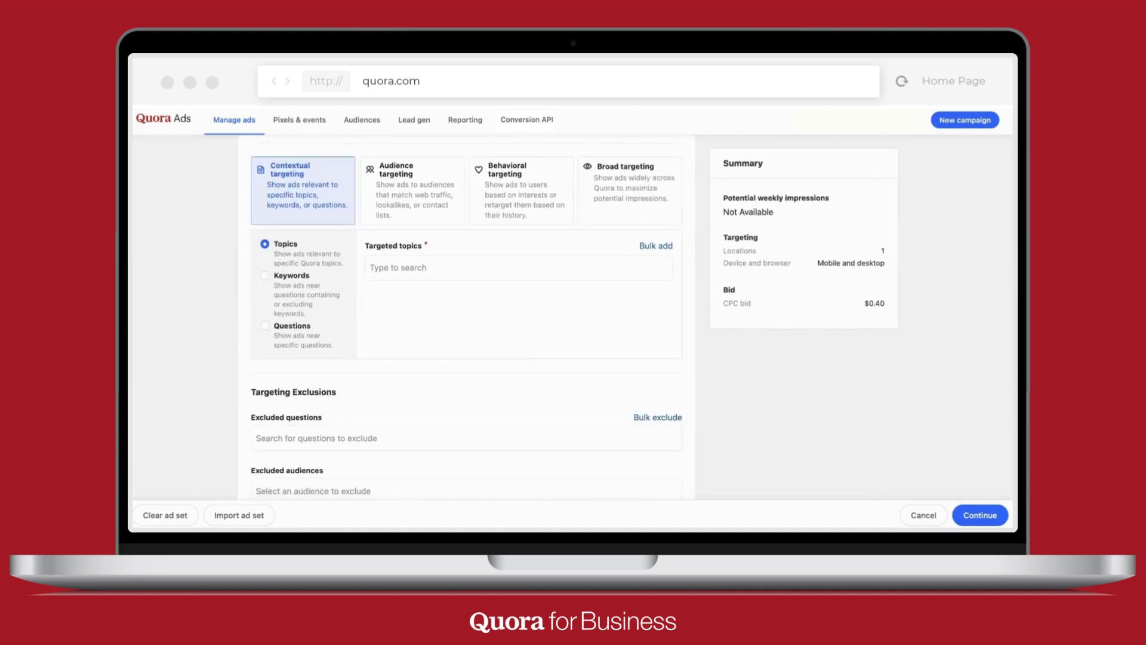
{"action": "left_click", "coordinate": [399, 198]}
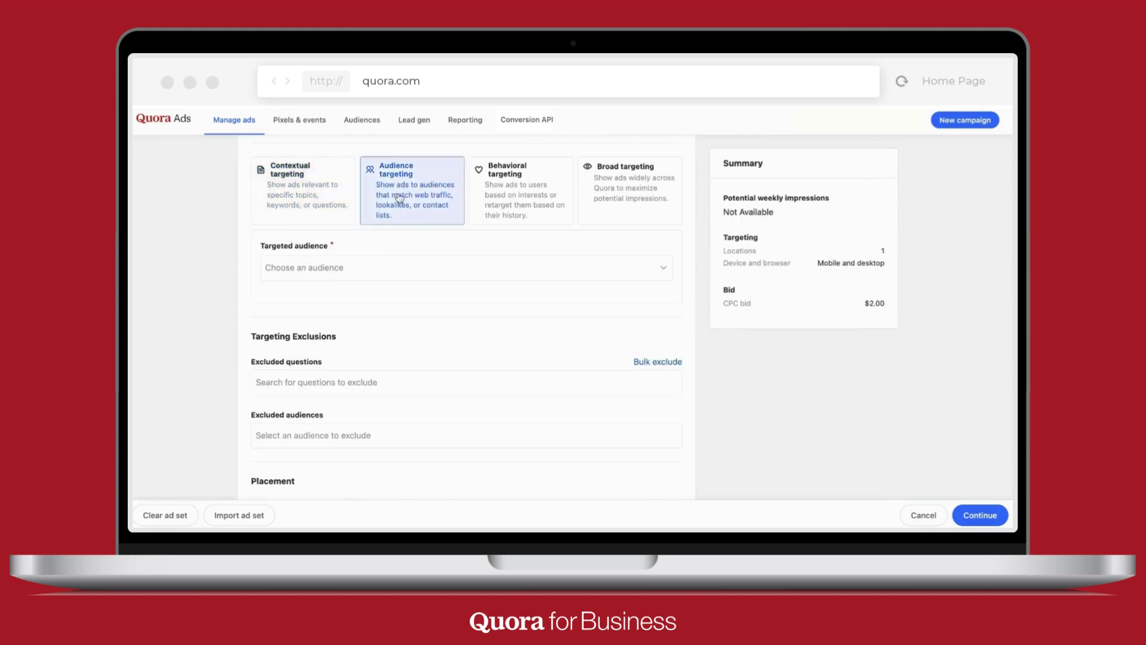
{"action": "left_click", "coordinate": [493, 199]}
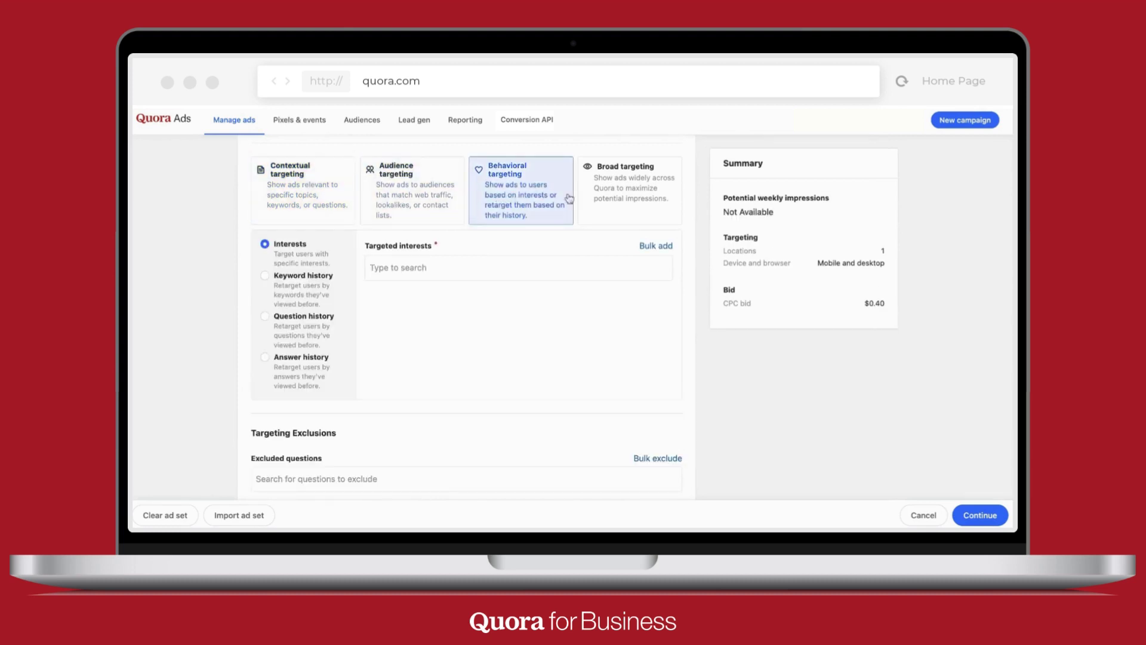
{"action": "left_click", "coordinate": [648, 202]}
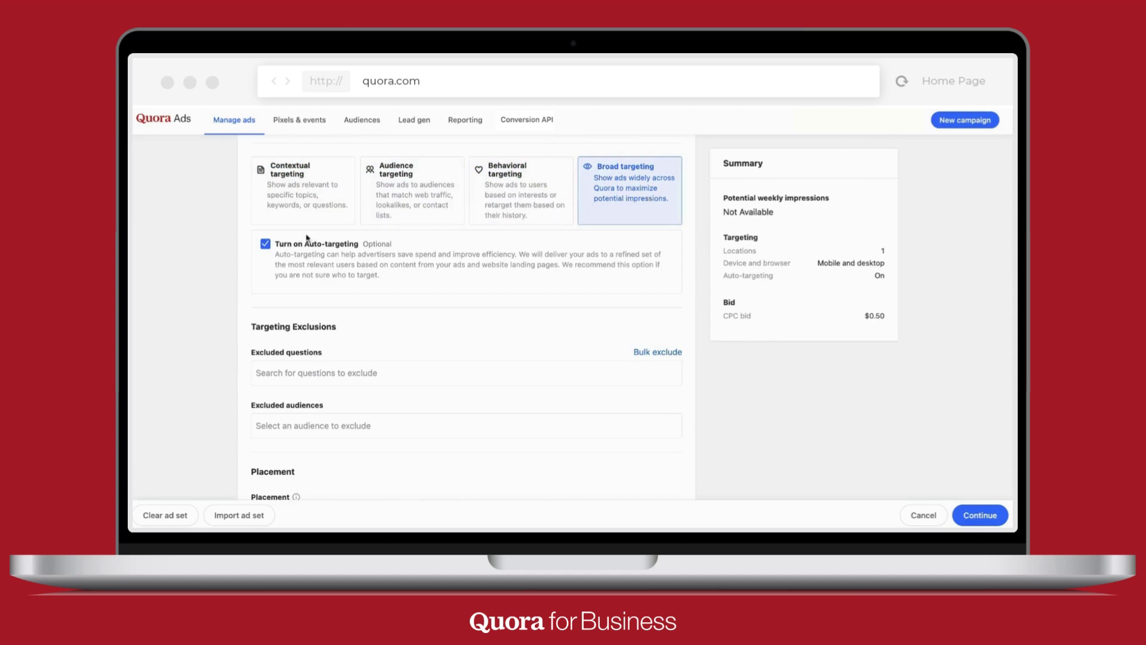
{"action": "left_click", "coordinate": [268, 248]}
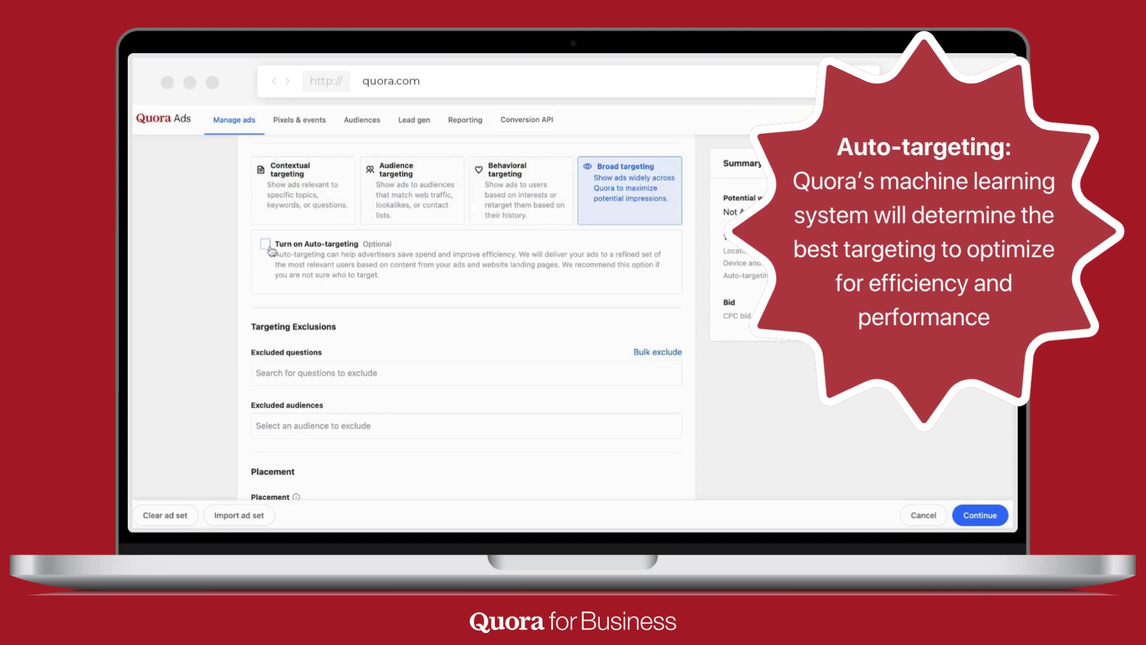
{"action": "left_click", "coordinate": [269, 247]}
{"action": "left_click", "coordinate": [268, 190]}
Target the topics Business-to-Business, Business-to-Business Marketing, Business-to-Business Sales and B2B Lead Generation under contextual targeting
{"action": "left_click", "coordinate": [397, 268]}
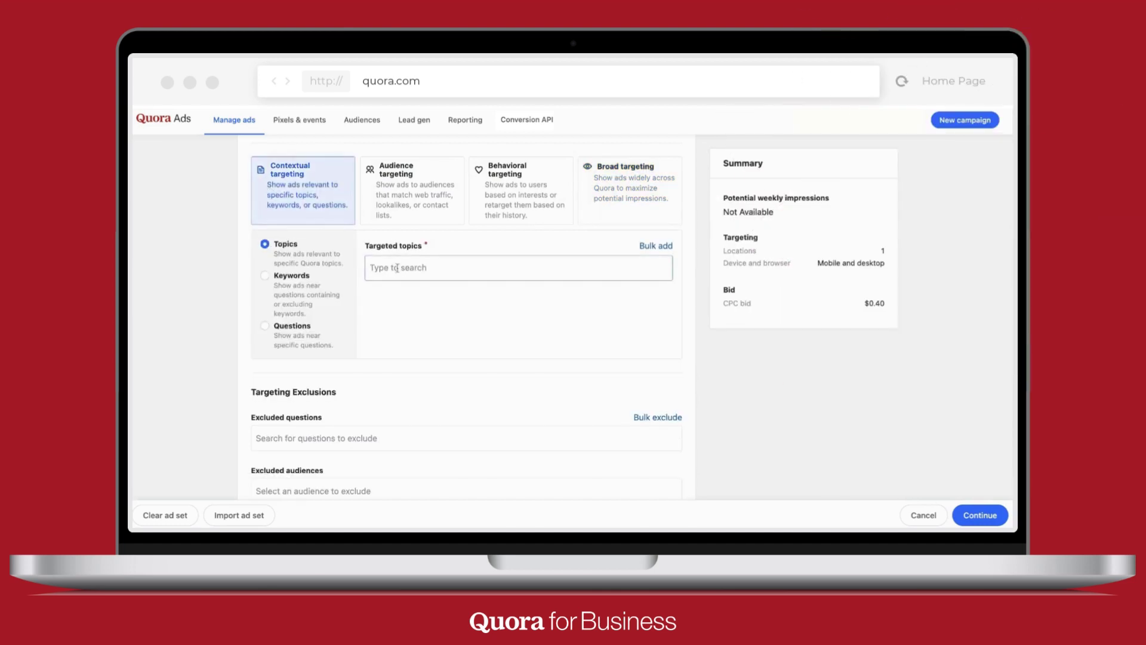
{"action": "type", "text": "b2b"}
{"action": "left_click", "coordinate": [398, 290]}
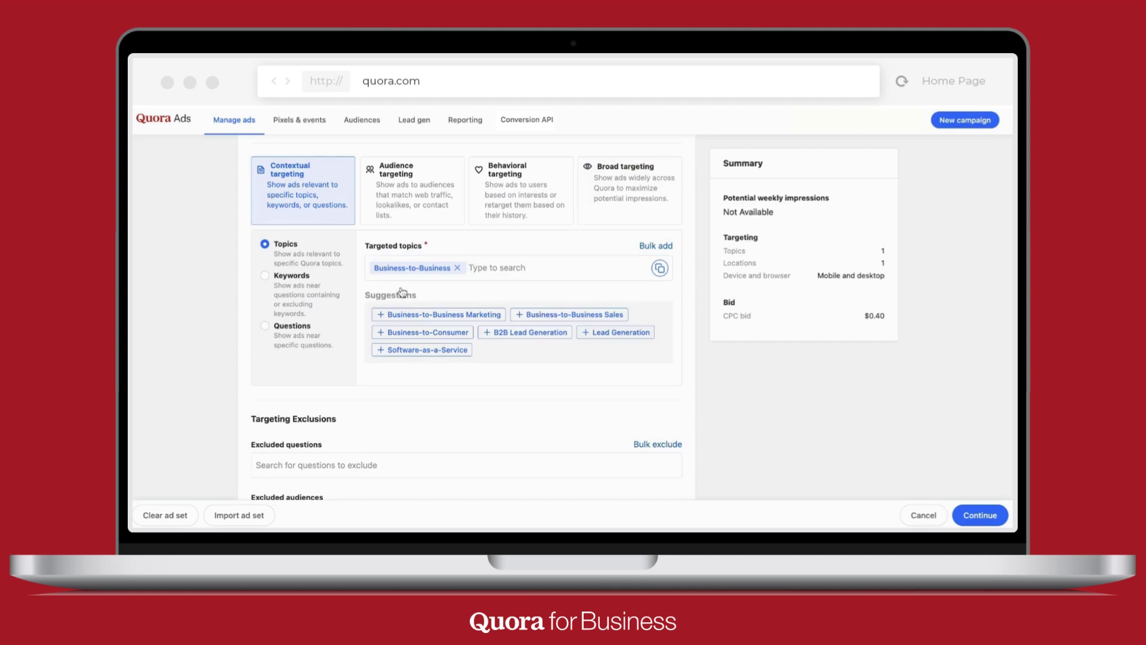
{"action": "left_click", "coordinate": [405, 316]}
{"action": "left_click", "coordinate": [401, 326]}
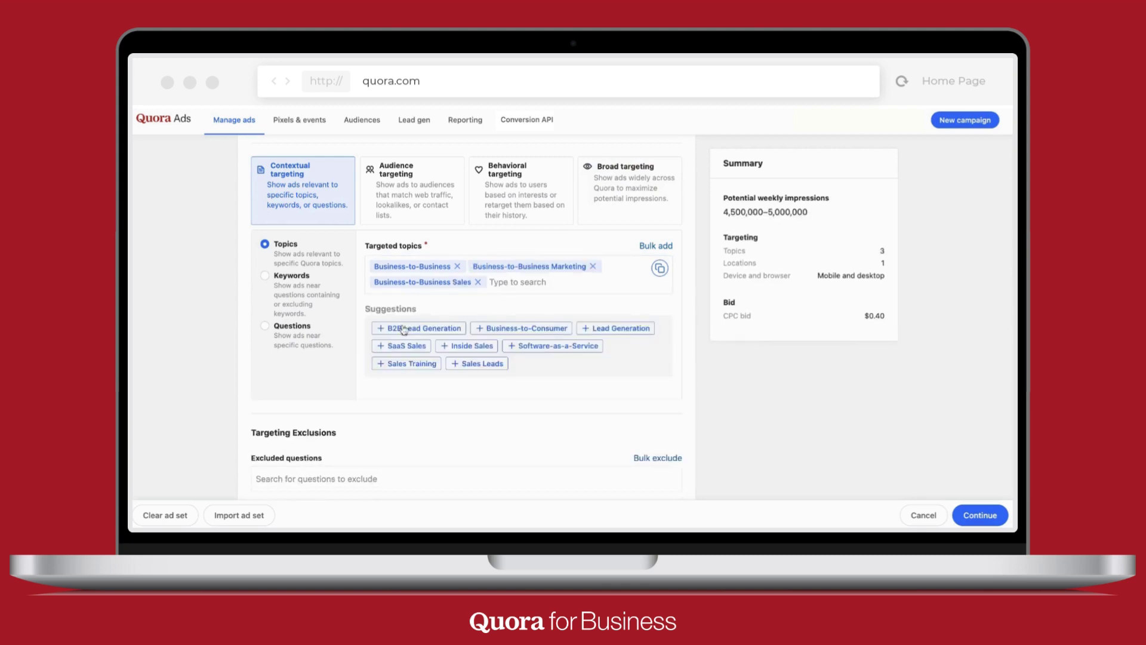
{"action": "left_click", "coordinate": [403, 330]}
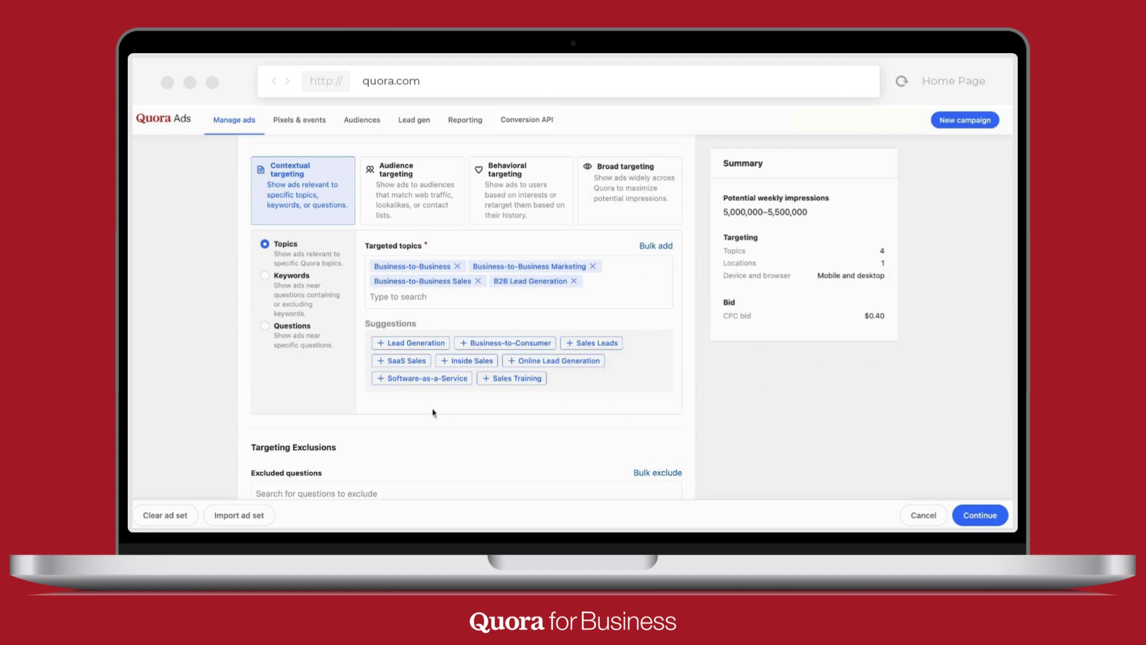
Restrict the ad set's devices to all desktop browsers, leaving out every mobile device
{"action": "scroll", "coordinate": [350, 417], "scroll_direction": "down", "scroll_amount": 5}
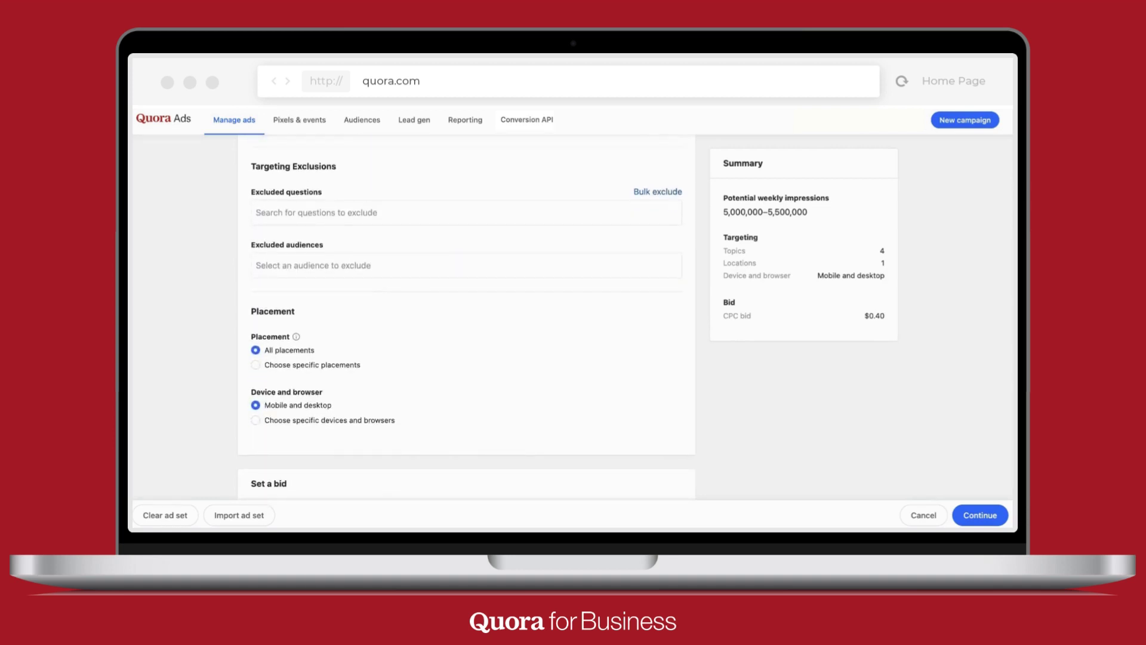
{"action": "left_click", "coordinate": [256, 420]}
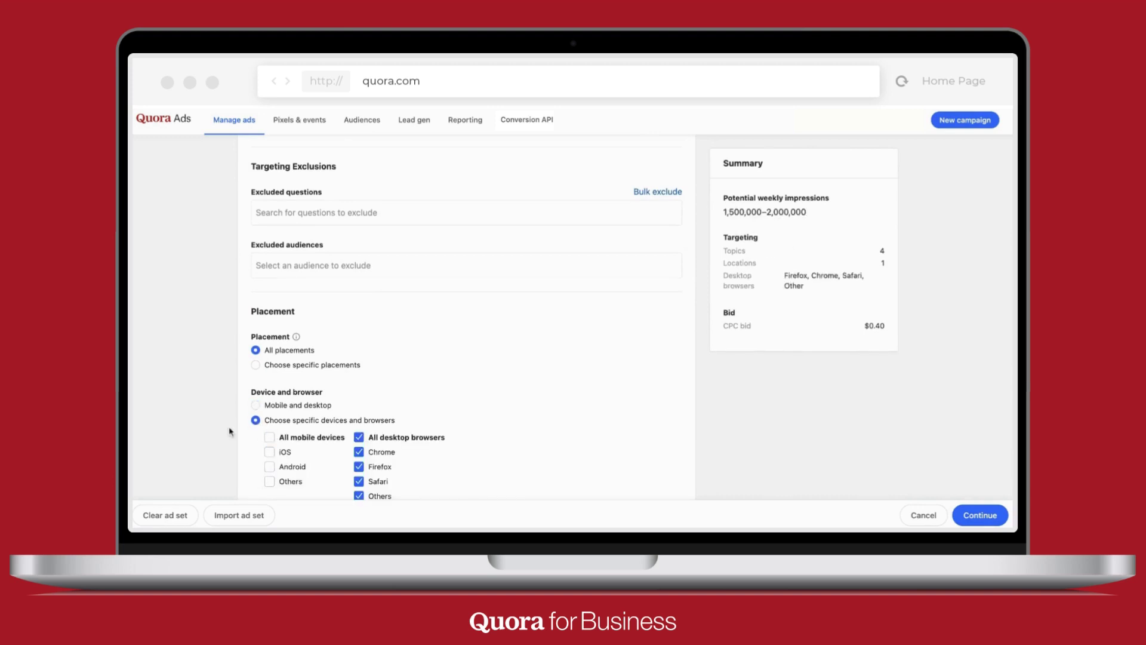
{"action": "scroll", "coordinate": [466, 323], "scroll_direction": "down", "scroll_amount": 2}
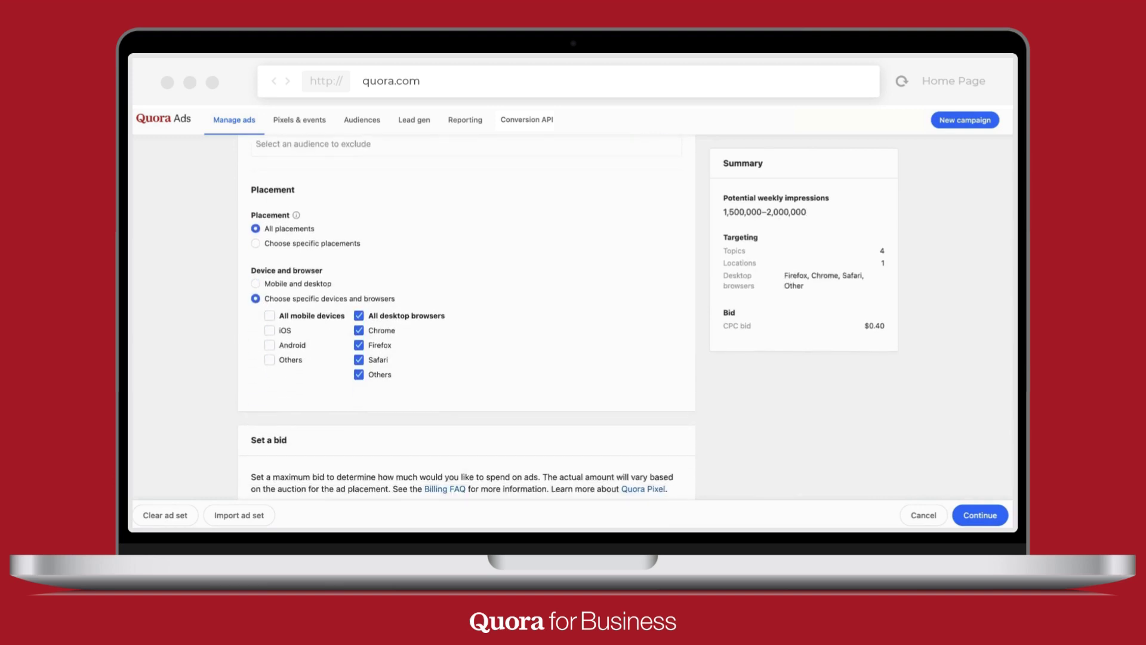
Keep cost-per-click delivery with a US$0.4 bid and continue to the ad stage
{"action": "scroll", "coordinate": [467, 321], "scroll_direction": "down", "scroll_amount": 2}
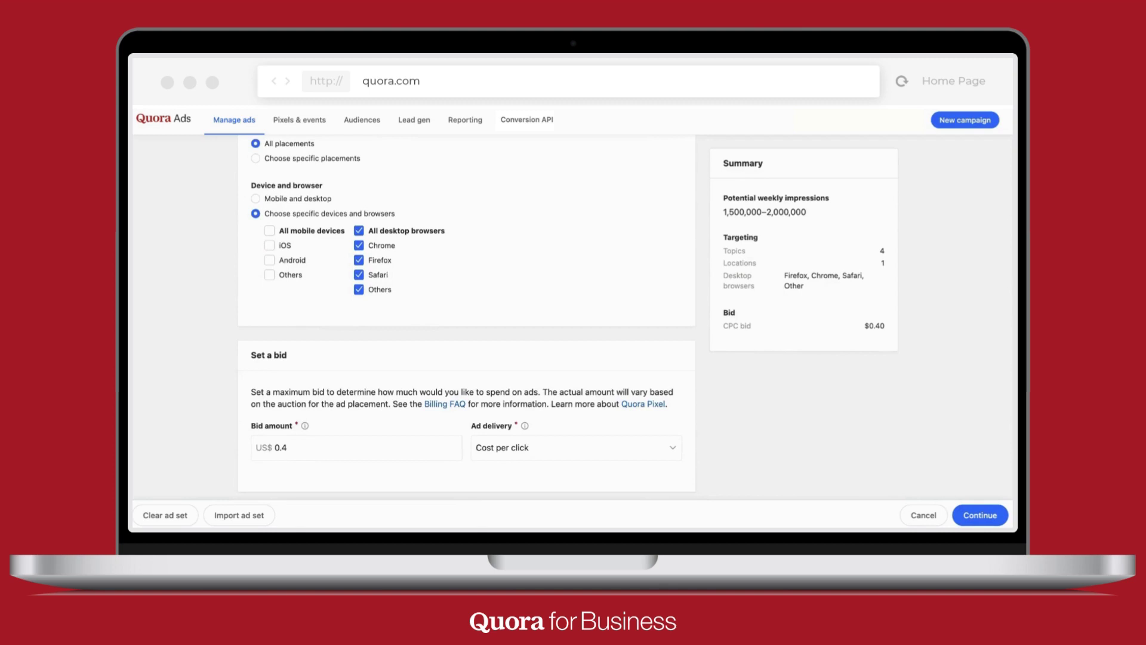
{"action": "left_click", "coordinate": [554, 452]}
{"action": "scroll", "coordinate": [553, 452], "scroll_direction": "down", "scroll_amount": 1}
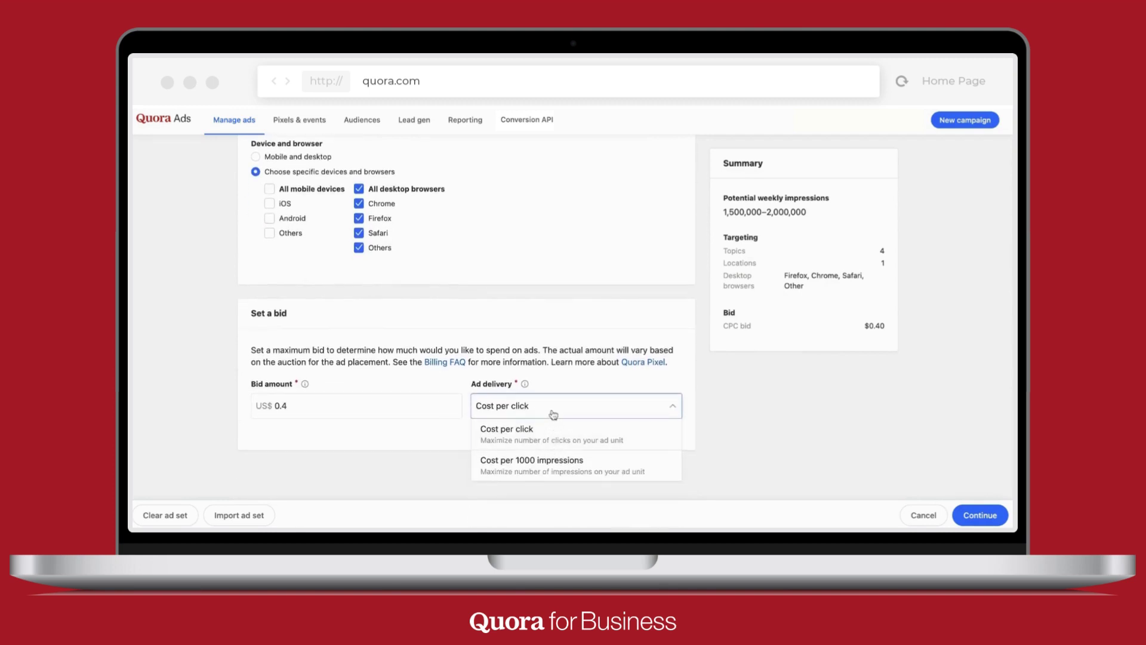
{"action": "left_click", "coordinate": [338, 404]}
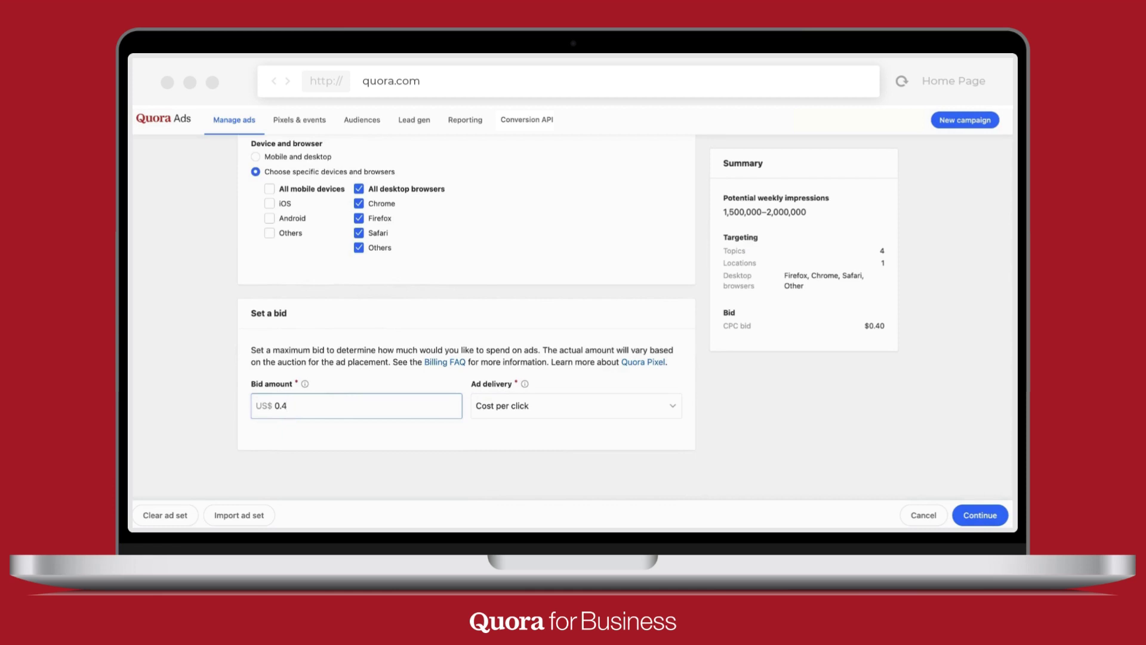
{"action": "left_click", "coordinate": [981, 511]}
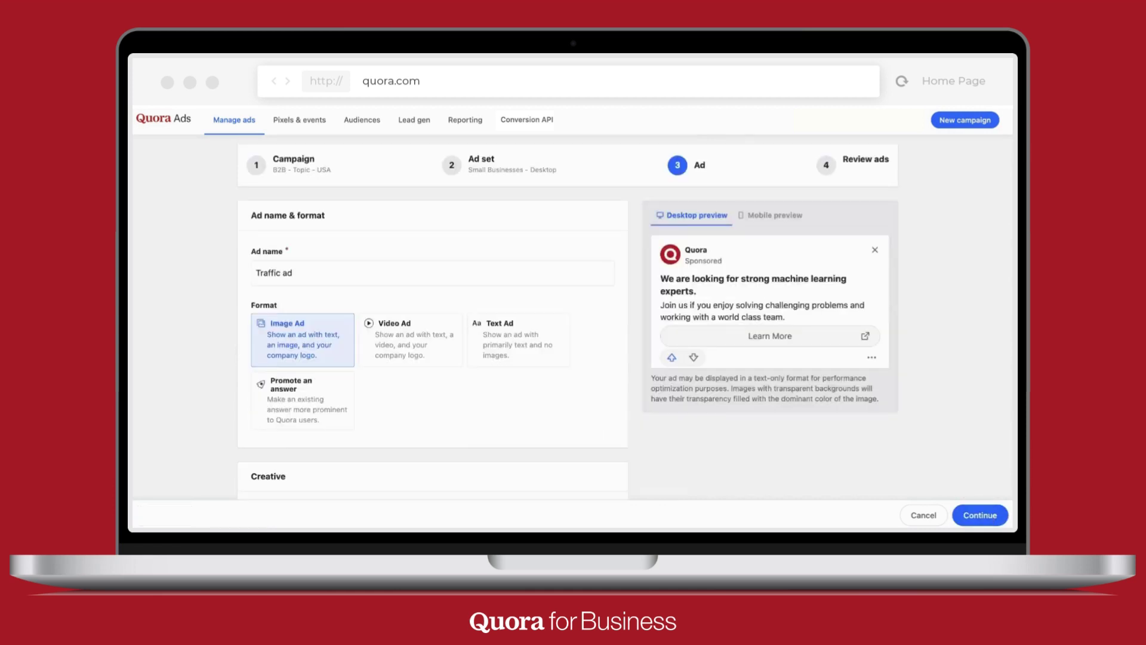
Rename the ad as "Test Ad" and choose the Text Ad format
{"action": "triple_click", "coordinate": [321, 271]}
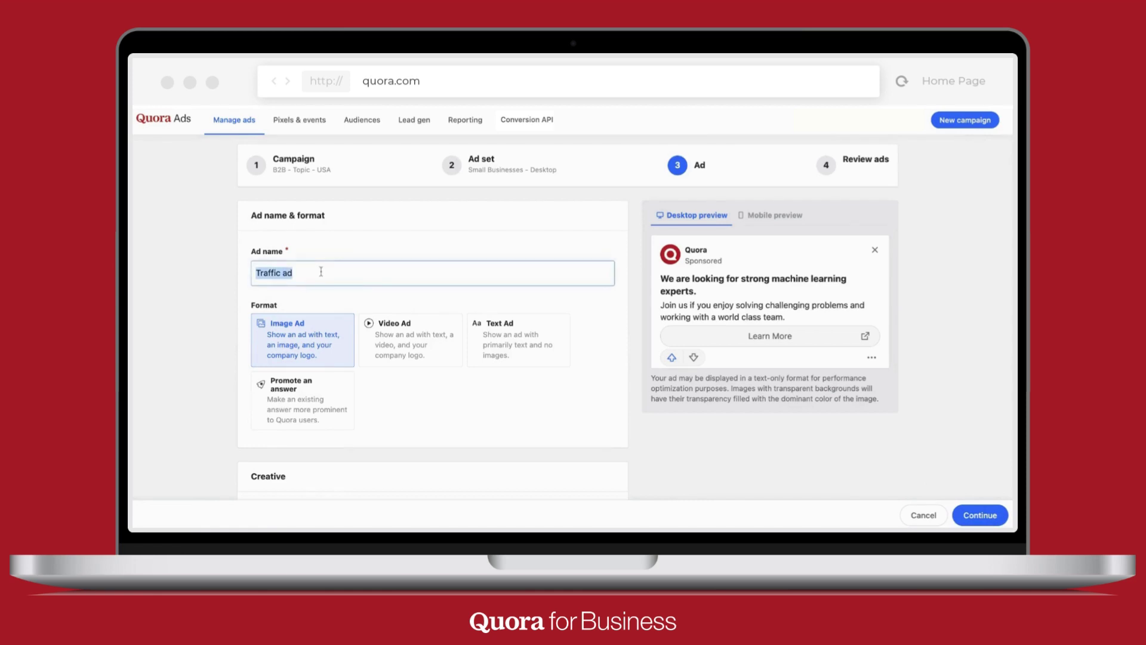
{"action": "type", "text": "Test Ad"}
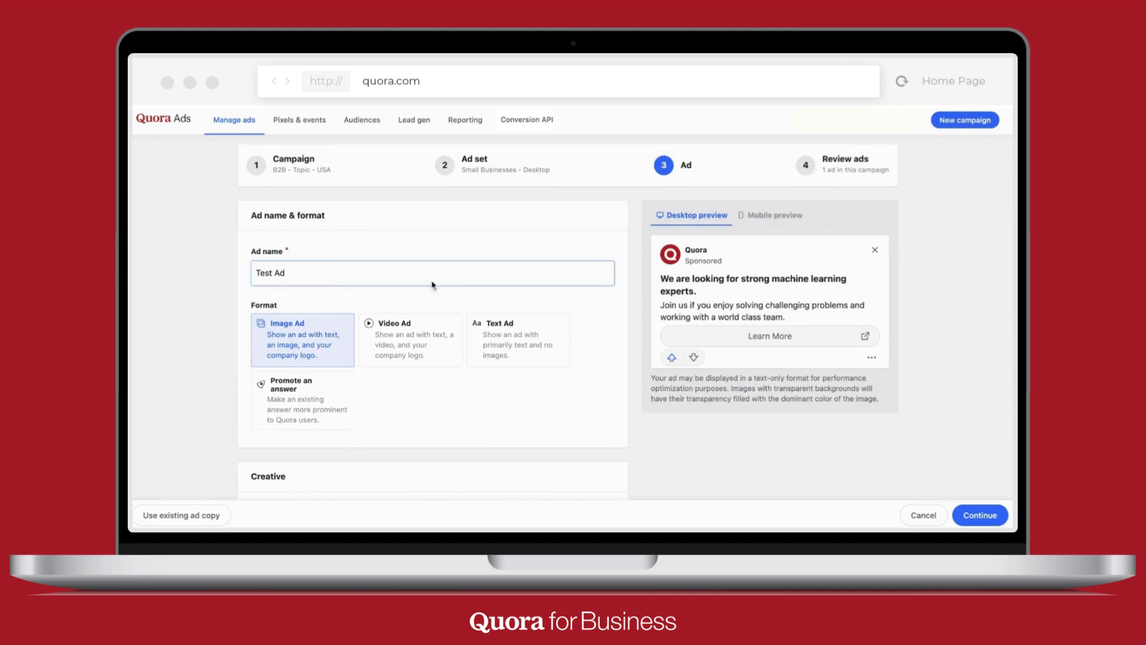
{"action": "left_click", "coordinate": [520, 345]}
Fill in the ad's creative with the headline sentence "Test headline" and the body text "Test copy"
{"action": "scroll", "coordinate": [382, 407], "scroll_direction": "down", "scroll_amount": 4}
{"action": "scroll", "coordinate": [382, 408], "scroll_direction": "down", "scroll_amount": 1}
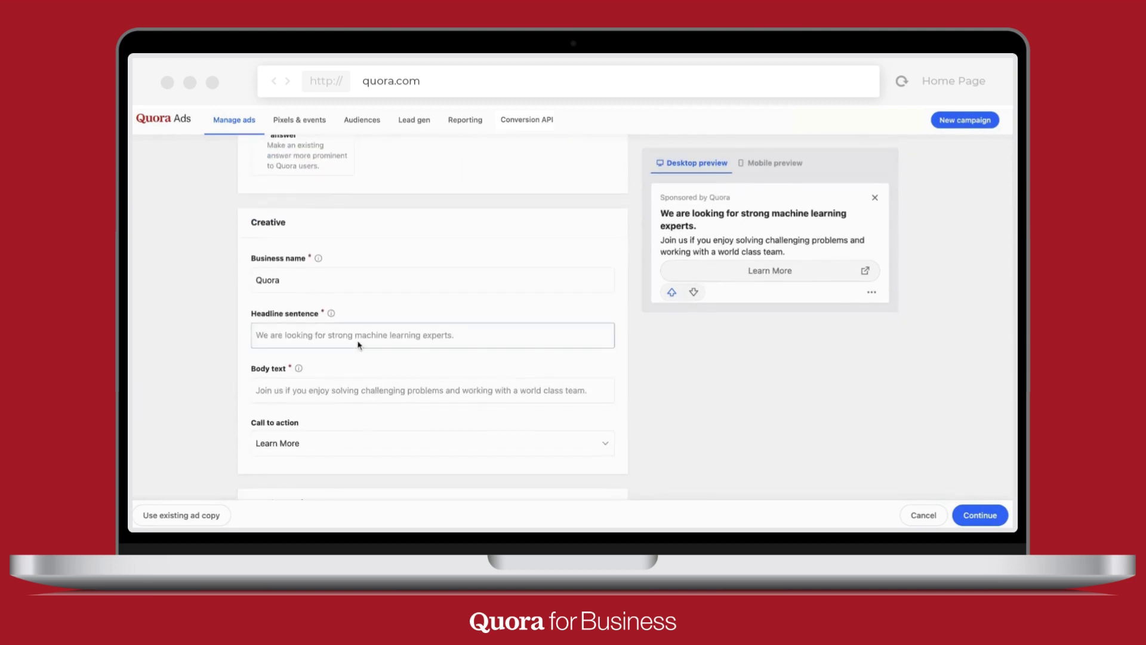
{"action": "left_click", "coordinate": [358, 340]}
{"action": "type", "text": "Test headline"}
{"action": "left_click", "coordinate": [346, 391]}
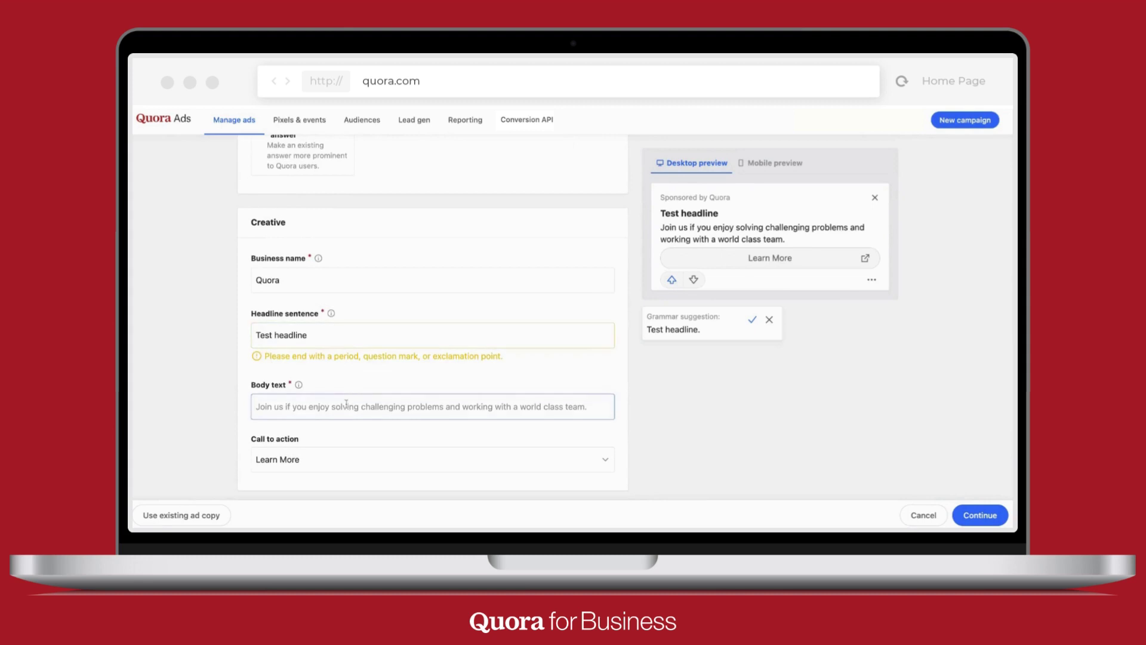
{"action": "type", "text": "Test copy"}
{"action": "scroll", "coordinate": [347, 404], "scroll_direction": "down", "scroll_amount": 3}
{"action": "left_click", "coordinate": [331, 416]}
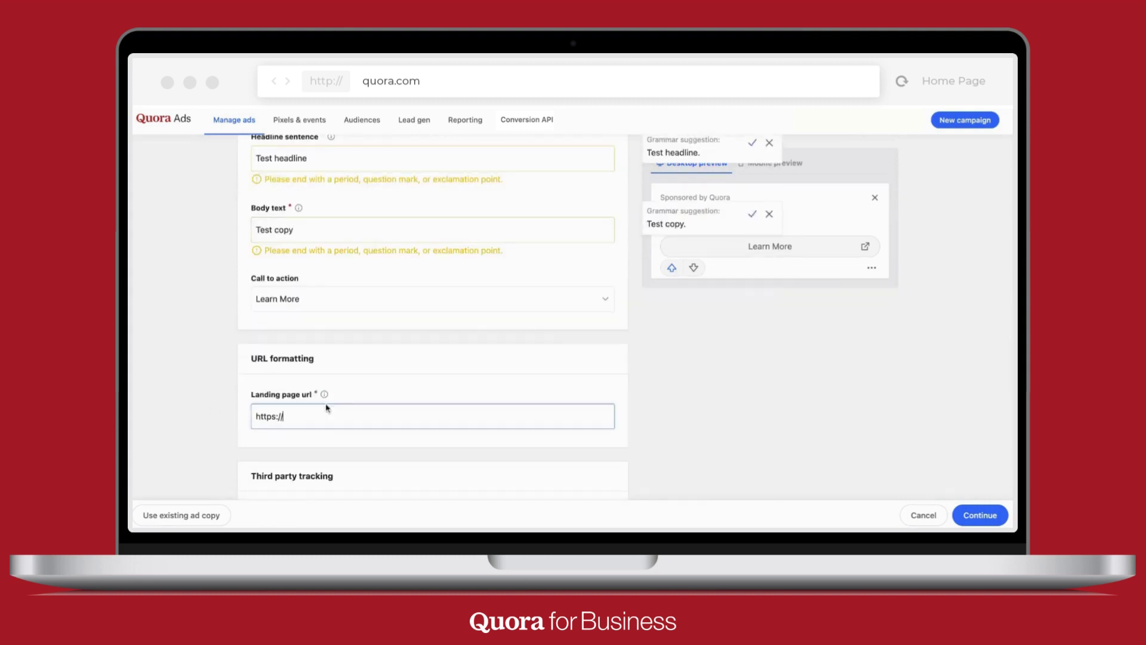
{"action": "type", "text": "www.quora.com"}
{"action": "scroll", "coordinate": [412, 427], "scroll_direction": "down", "scroll_amount": 1}
{"action": "scroll", "coordinate": [435, 422], "scroll_direction": "up", "scroll_amount": 5}
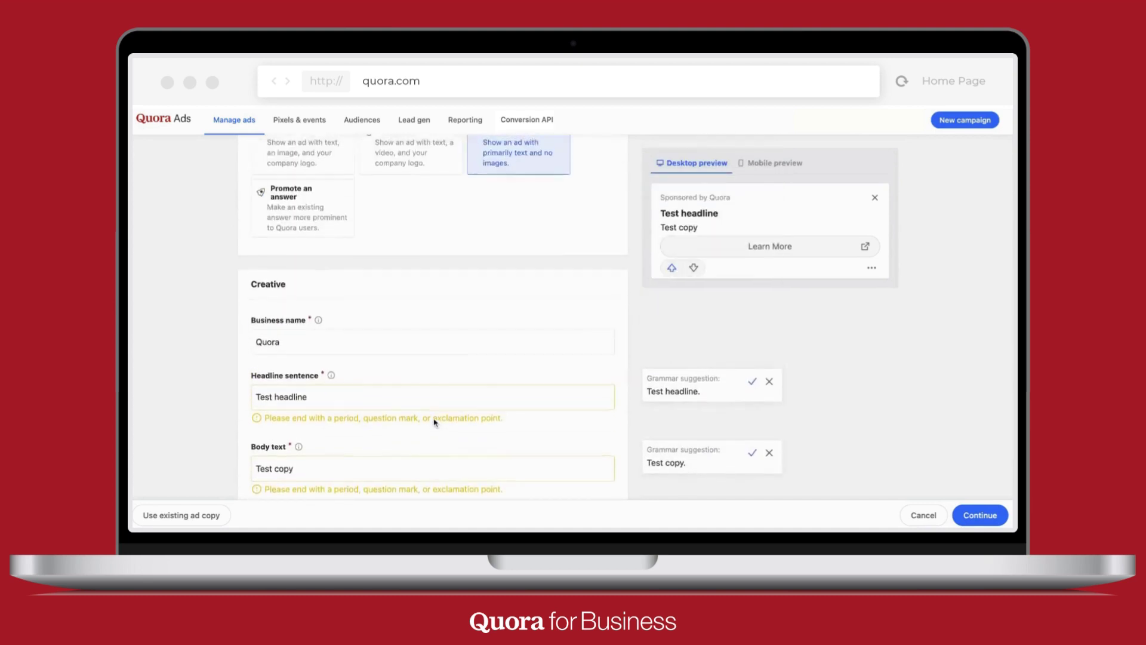
{"action": "scroll", "coordinate": [435, 422], "scroll_direction": "up", "scroll_amount": 5}
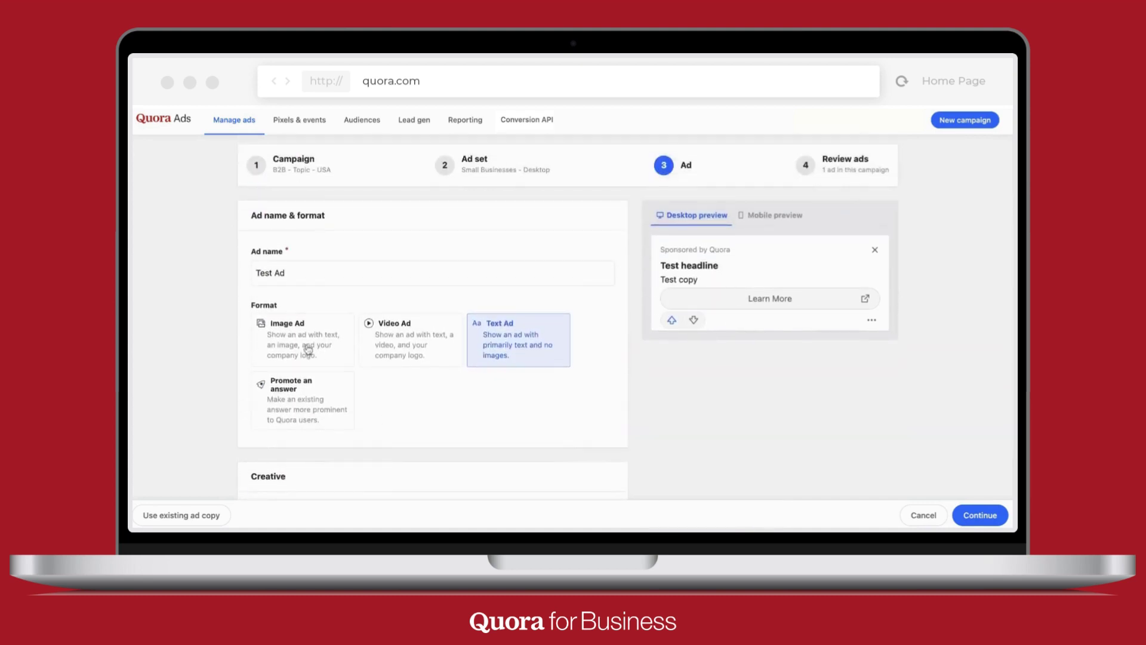
Switch the ad format to Image Ad and examine its creative fields down to the image selection
{"action": "left_click", "coordinate": [308, 349]}
{"action": "scroll", "coordinate": [180, 354], "scroll_direction": "down", "scroll_amount": 4}
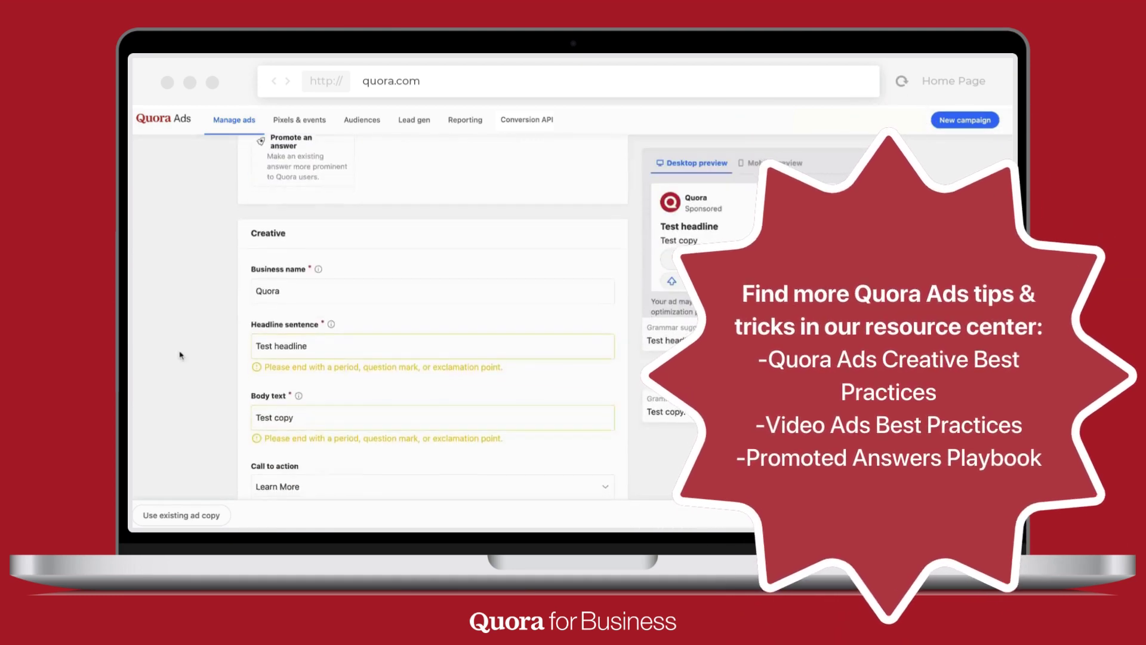
{"action": "scroll", "coordinate": [180, 355], "scroll_direction": "down", "scroll_amount": 4}
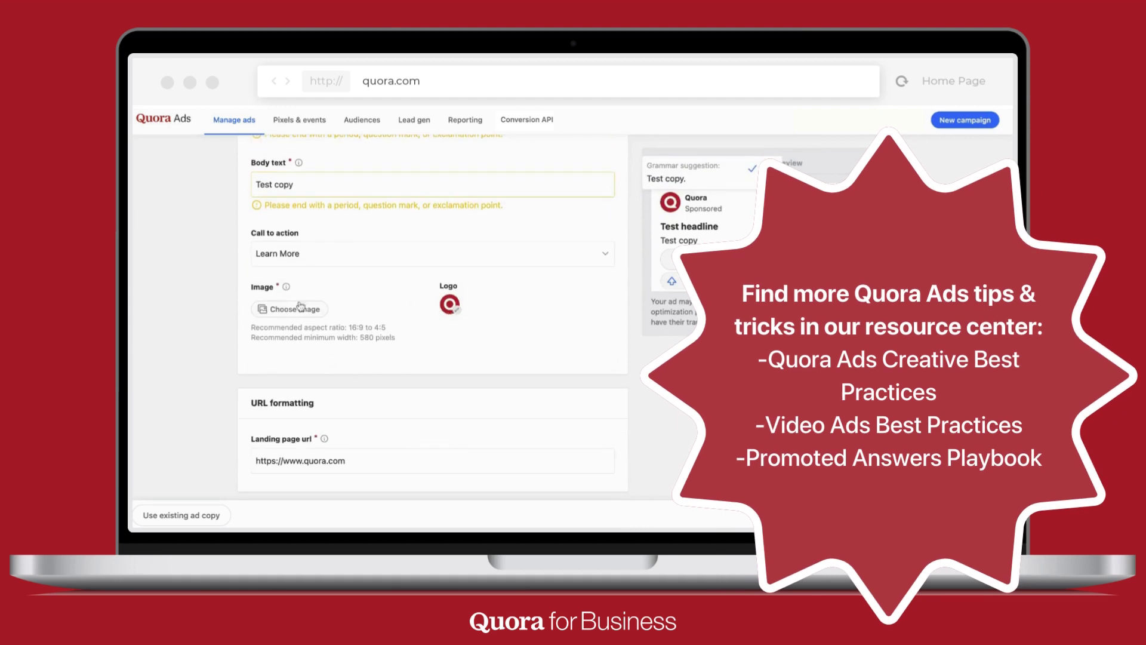
Change the ad format to Video Ad and examine its creative fields down to the video selection
{"action": "scroll", "coordinate": [301, 308], "scroll_direction": "up", "scroll_amount": 5}
{"action": "scroll", "coordinate": [403, 246], "scroll_direction": "up", "scroll_amount": 1}
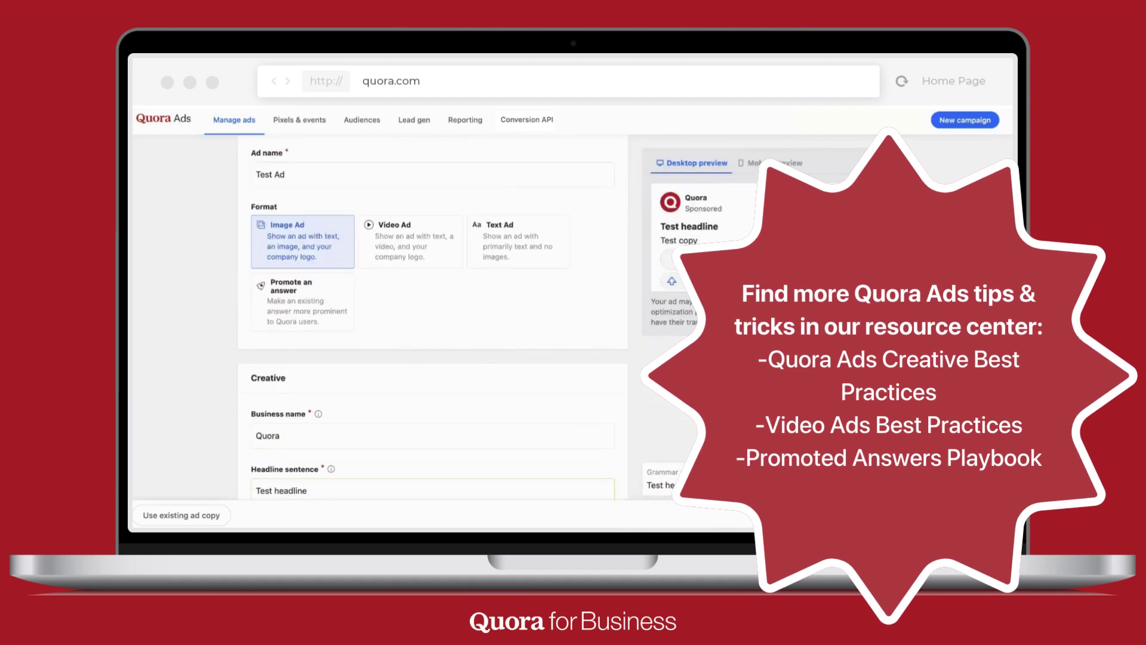
{"action": "left_click", "coordinate": [404, 246]}
{"action": "scroll", "coordinate": [388, 304], "scroll_direction": "down", "scroll_amount": 3}
{"action": "scroll", "coordinate": [388, 305], "scroll_direction": "down", "scroll_amount": 3}
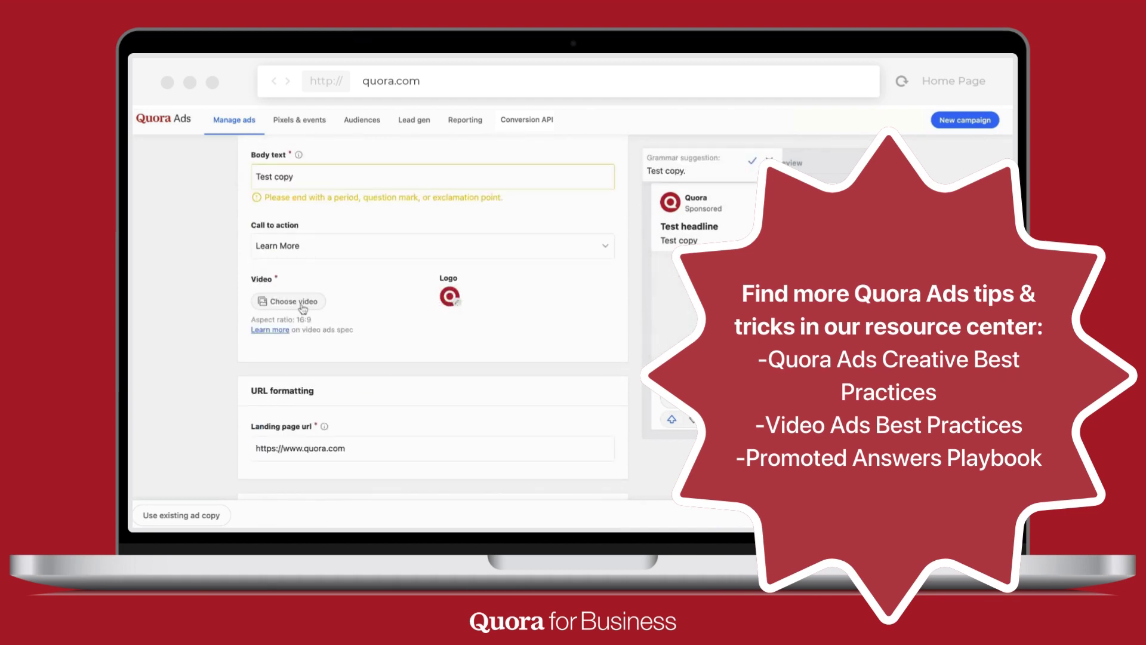
Change the ad format to Promote an answer and examine its answer URL, UTM parameters and third-party tracking fields
{"action": "scroll", "coordinate": [278, 209], "scroll_direction": "up", "scroll_amount": 5}
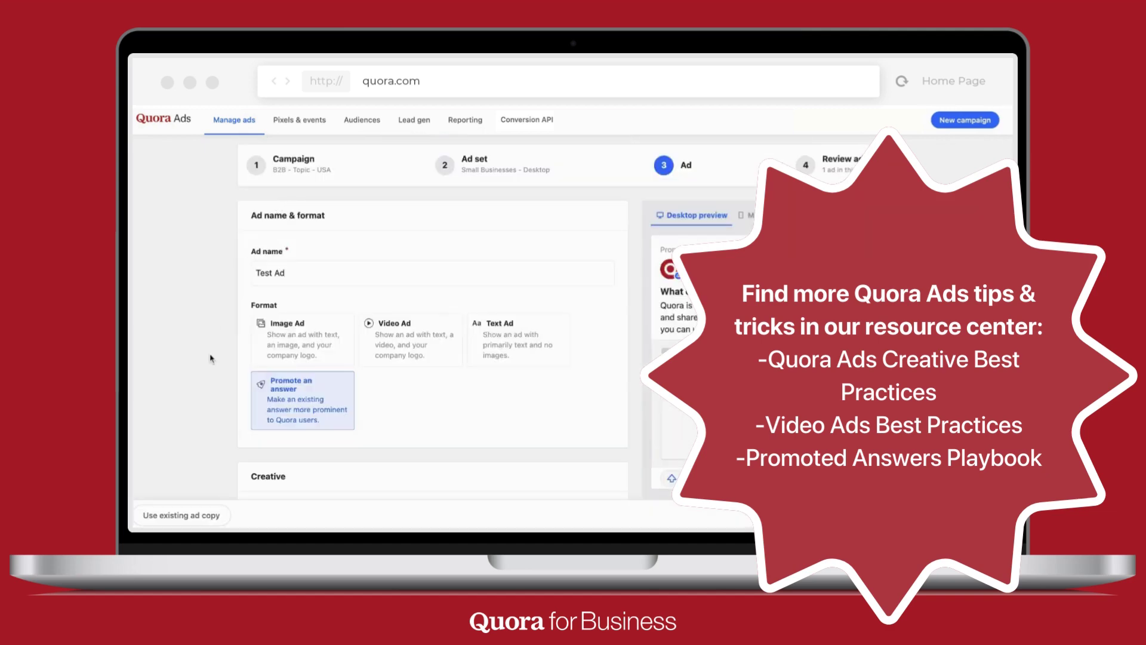
{"action": "scroll", "coordinate": [210, 358], "scroll_direction": "down", "scroll_amount": 5}
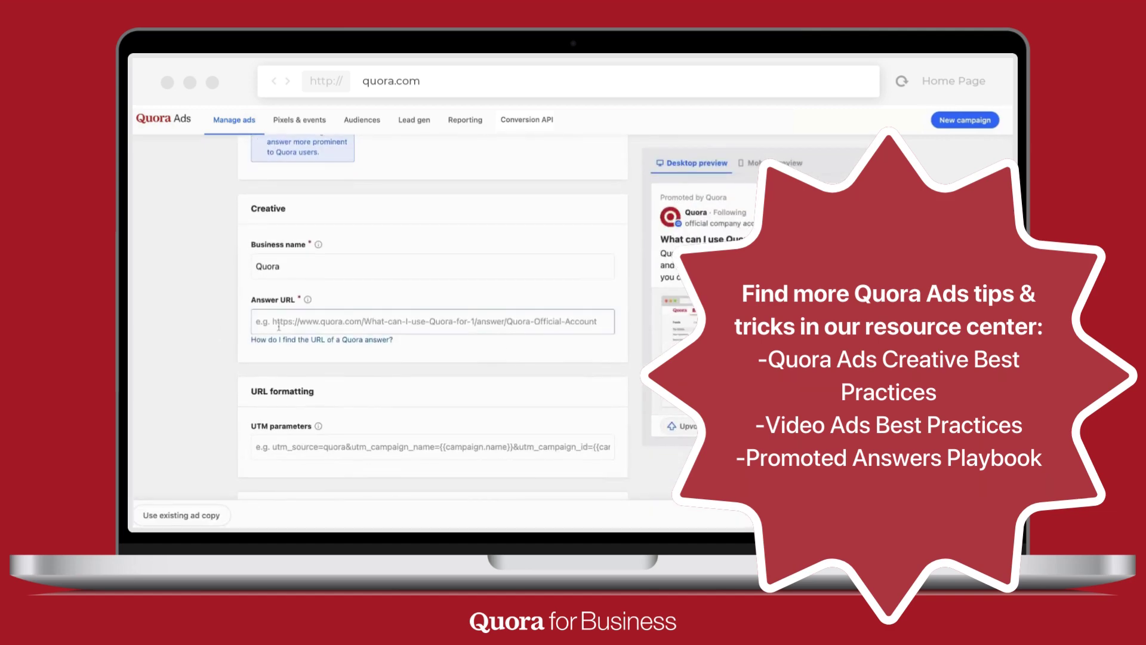
{"action": "scroll", "coordinate": [277, 328], "scroll_direction": "down", "scroll_amount": 2}
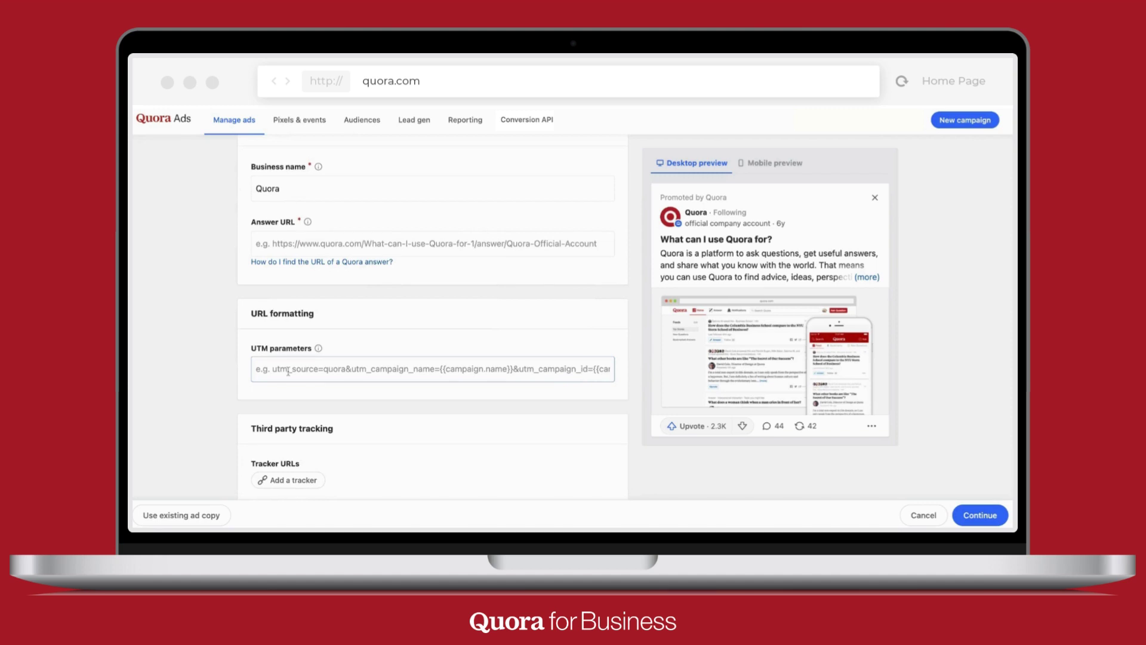
{"action": "scroll", "coordinate": [288, 372], "scroll_direction": "down", "scroll_amount": 1}
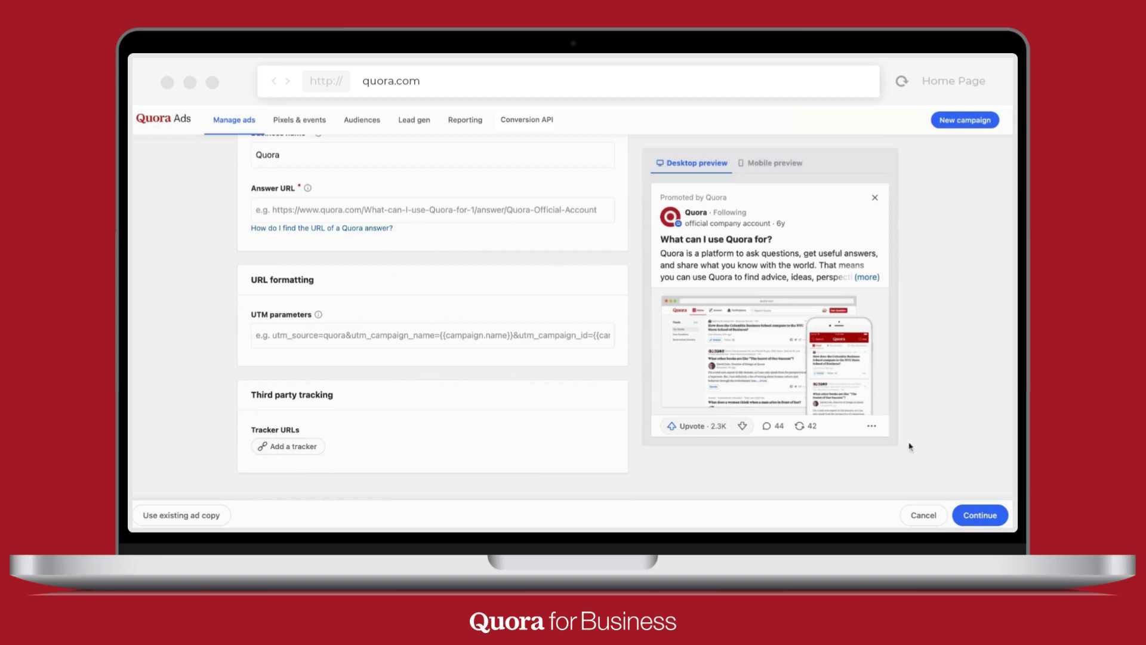
Fill in the ad's fields by reusing the existing ad copy from "Traffic ad"
{"action": "left_click", "coordinate": [180, 516]}
{"action": "left_click", "coordinate": [458, 300]}
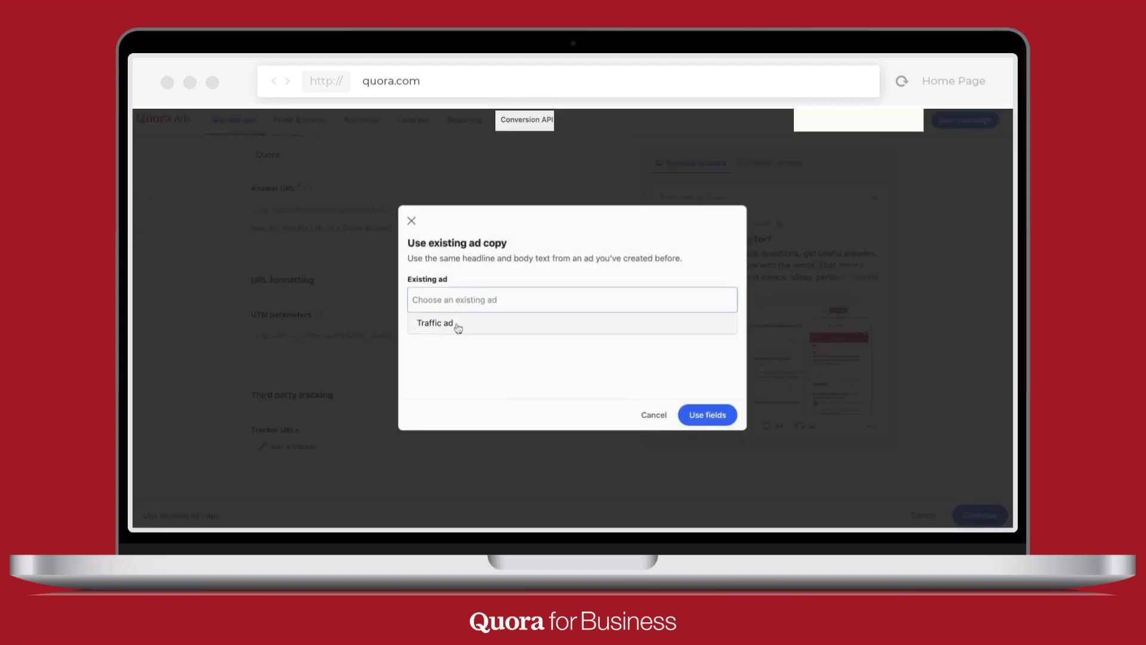
{"action": "left_click", "coordinate": [457, 327]}
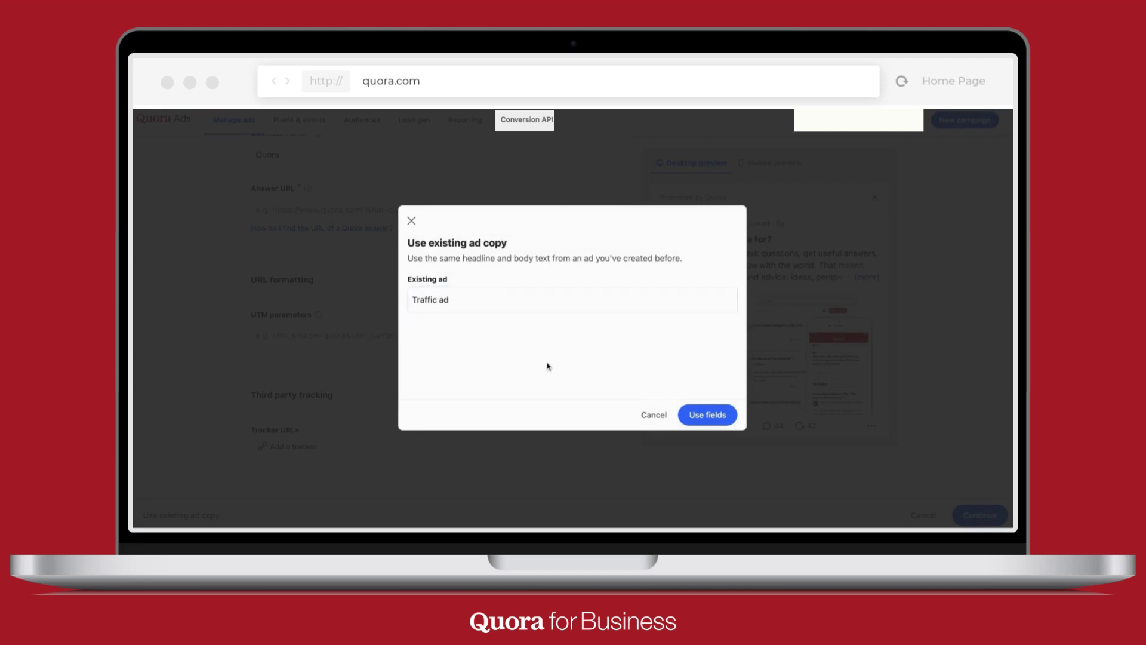
{"action": "left_click", "coordinate": [722, 417]}
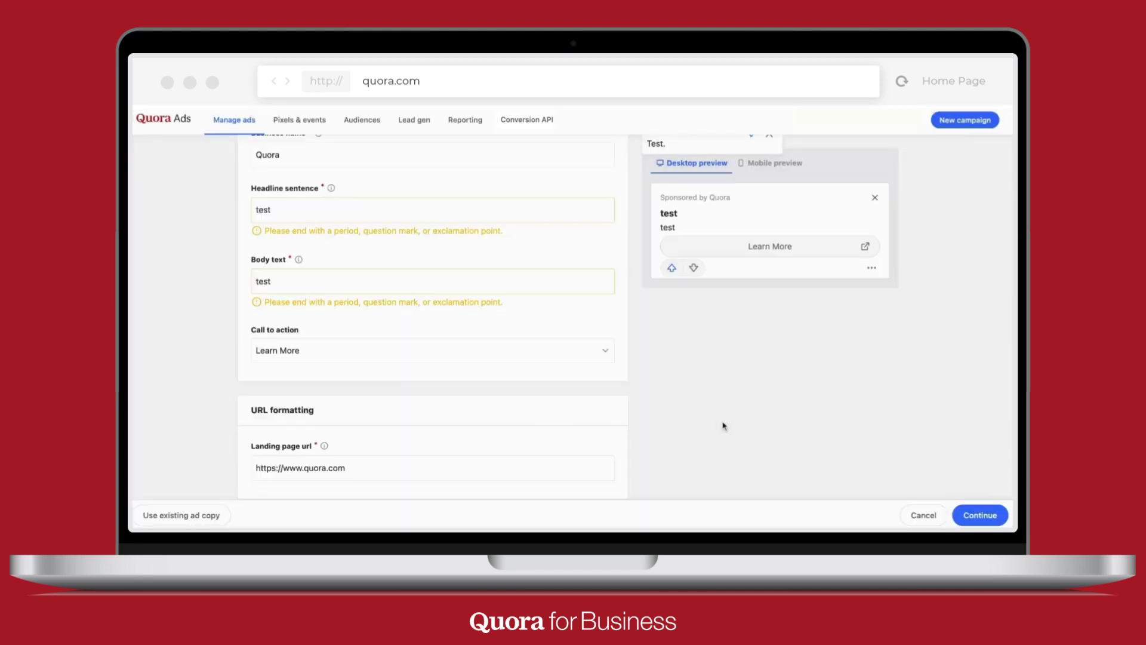
Check the ad's mobile preview and return to the desktop preview
{"action": "scroll", "coordinate": [761, 438], "scroll_direction": "up", "scroll_amount": 6}
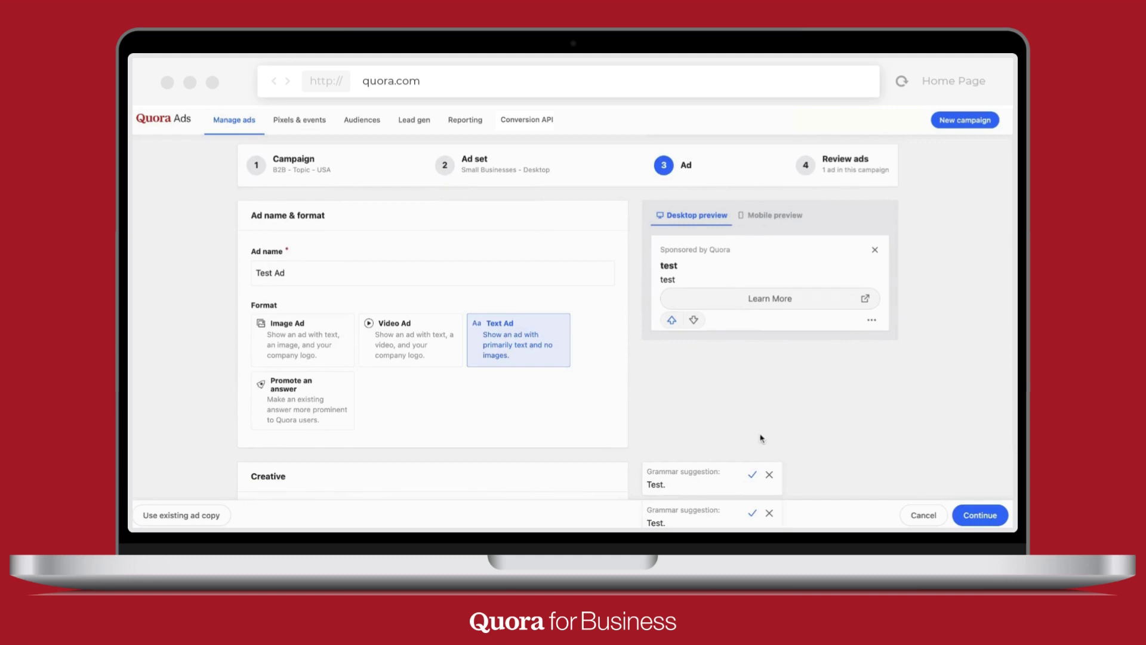
{"action": "left_click", "coordinate": [768, 220]}
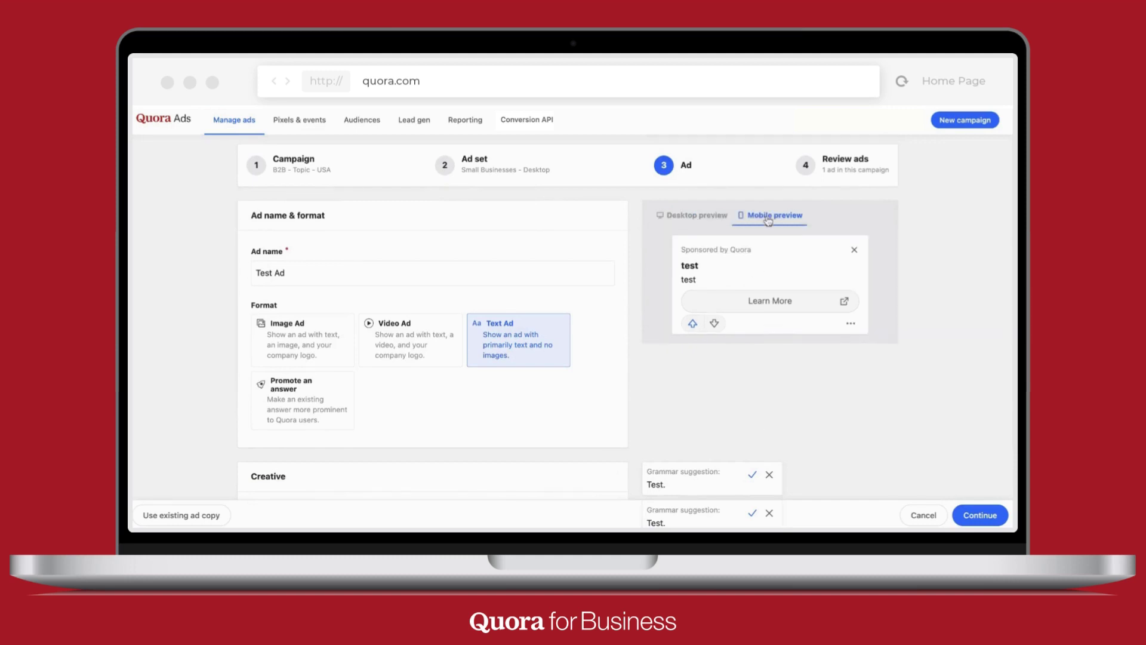
{"action": "left_click", "coordinate": [669, 218]}
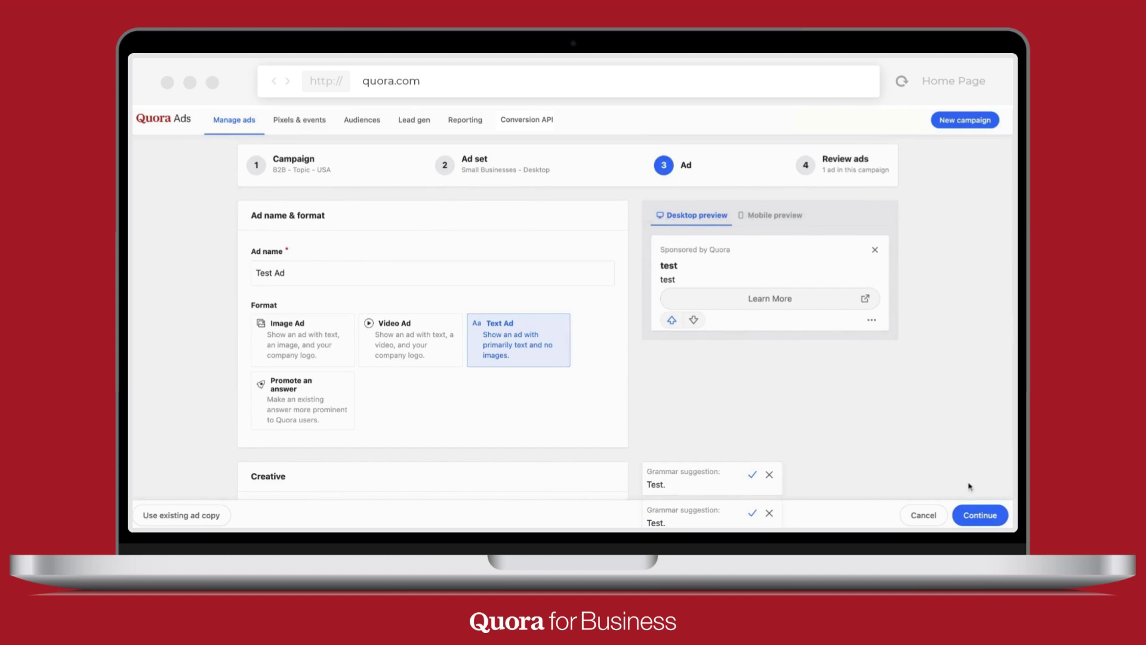
Continue to the review stage and look through the details of the ads in the ad set
{"action": "left_click", "coordinate": [990, 518]}
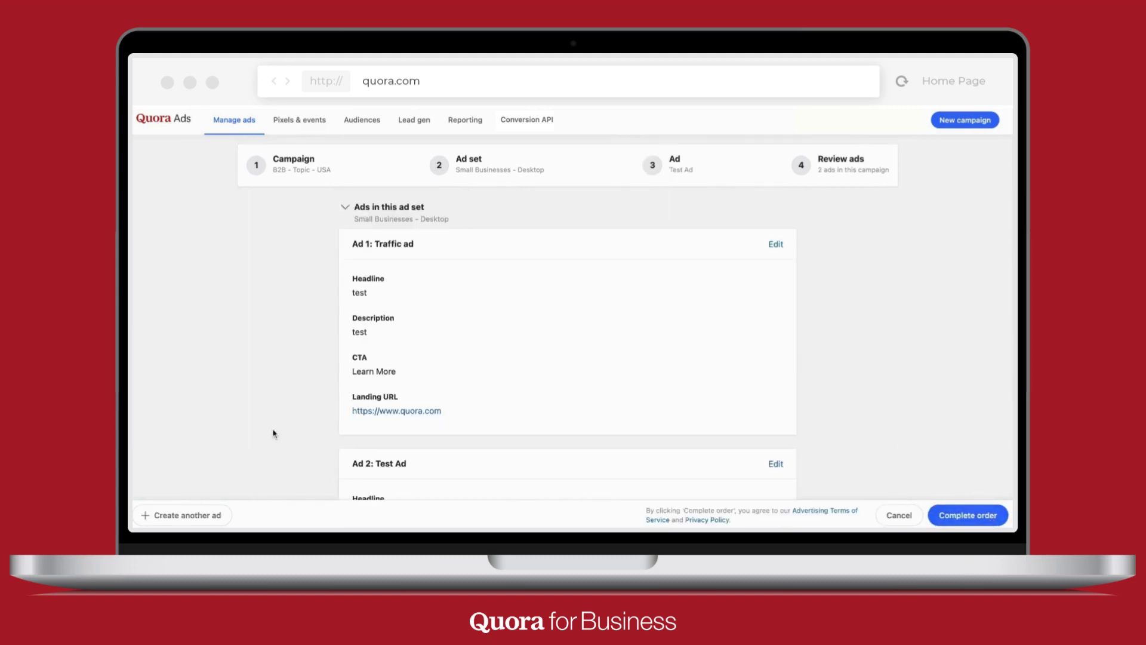
{"action": "scroll", "coordinate": [274, 433], "scroll_direction": "down", "scroll_amount": 3}
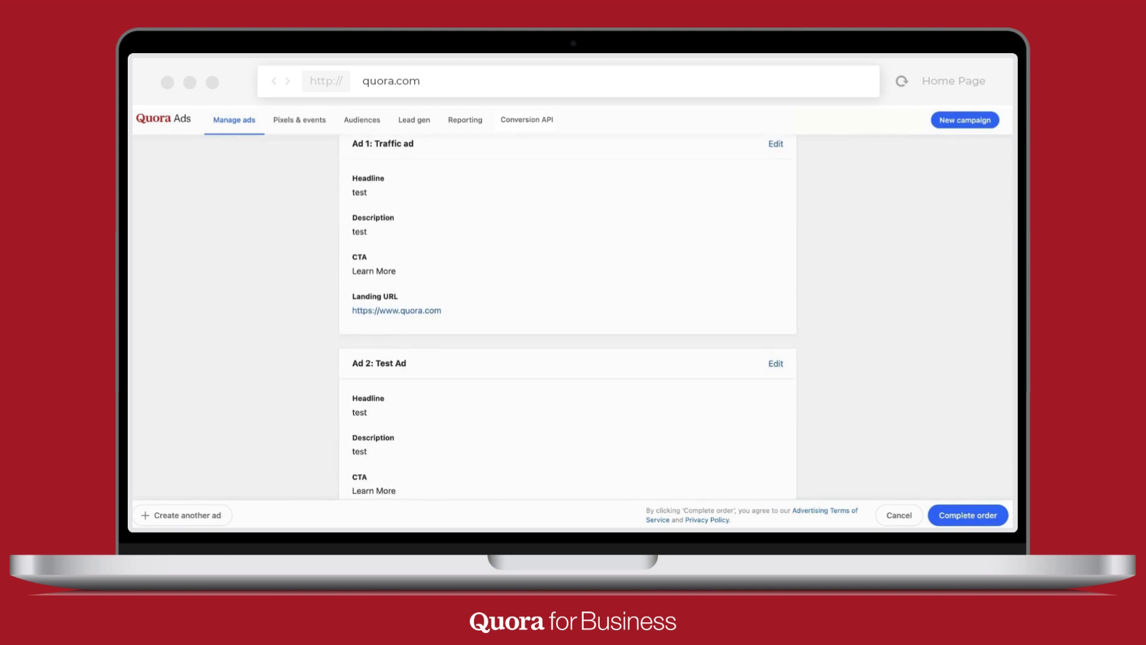
{"action": "scroll", "coordinate": [567, 316], "scroll_direction": "down", "scroll_amount": 3}
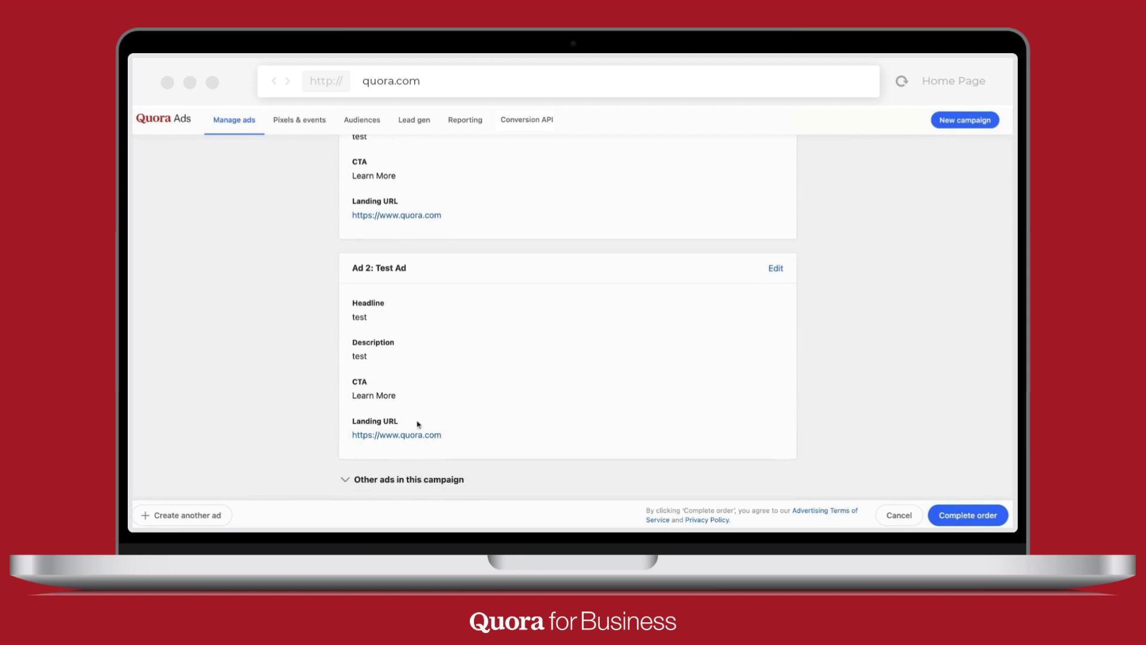